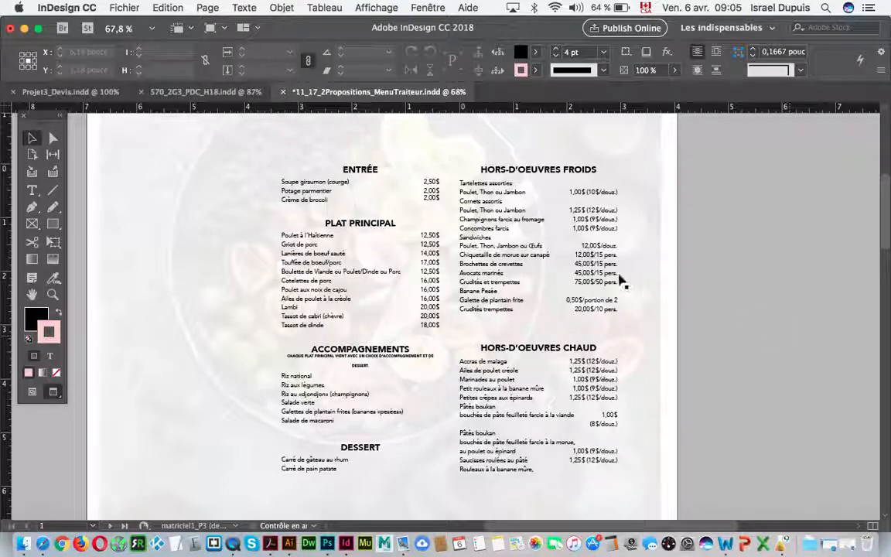
Step: Examine the separate text frames that hold each section of the catering menu
left_click(512, 238)
left_click(509, 330)
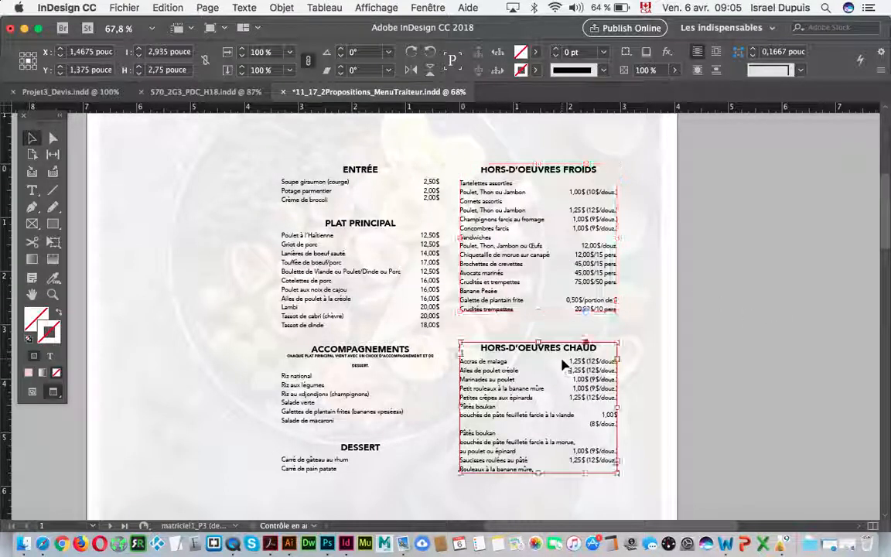
left_click(389, 377)
left_click(376, 305)
left_click(363, 190)
left_click(496, 220)
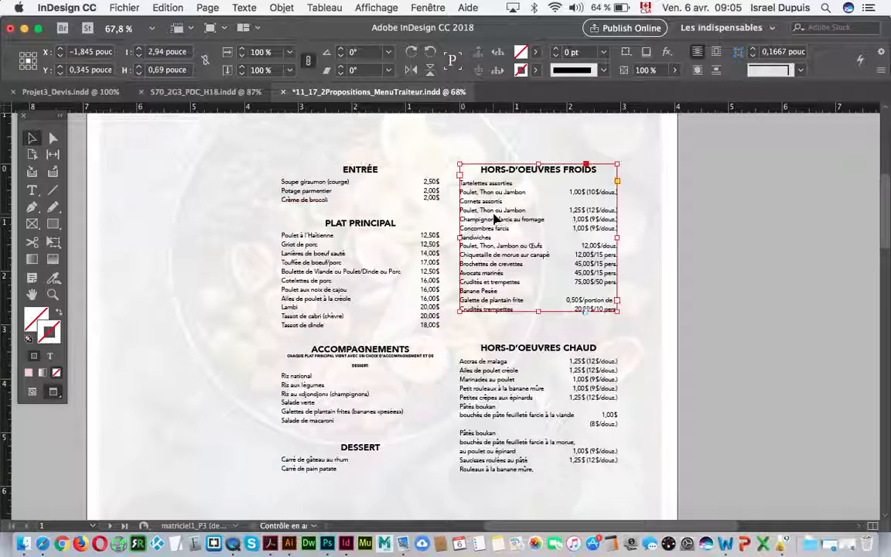
left_click(460, 356)
left_click(354, 420)
left_click(344, 449)
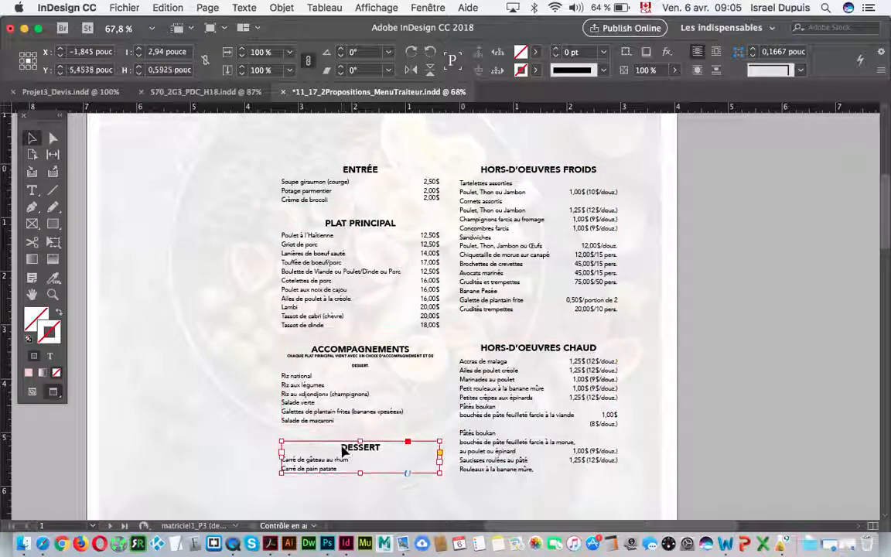
left_click(704, 422)
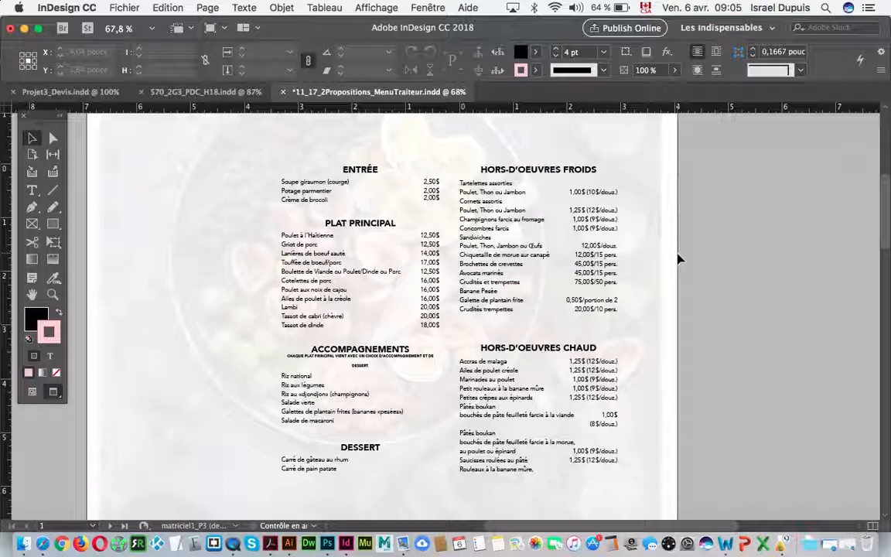
left_click(502, 263)
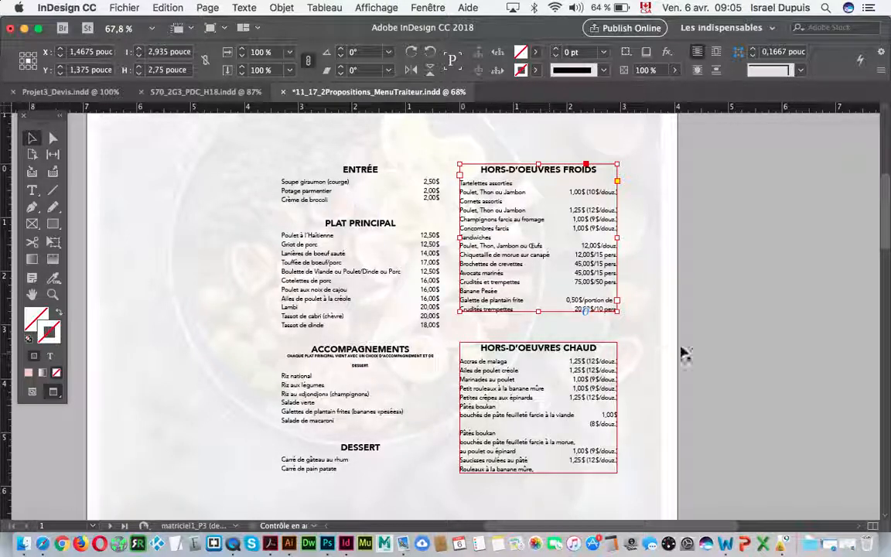
left_click(737, 349)
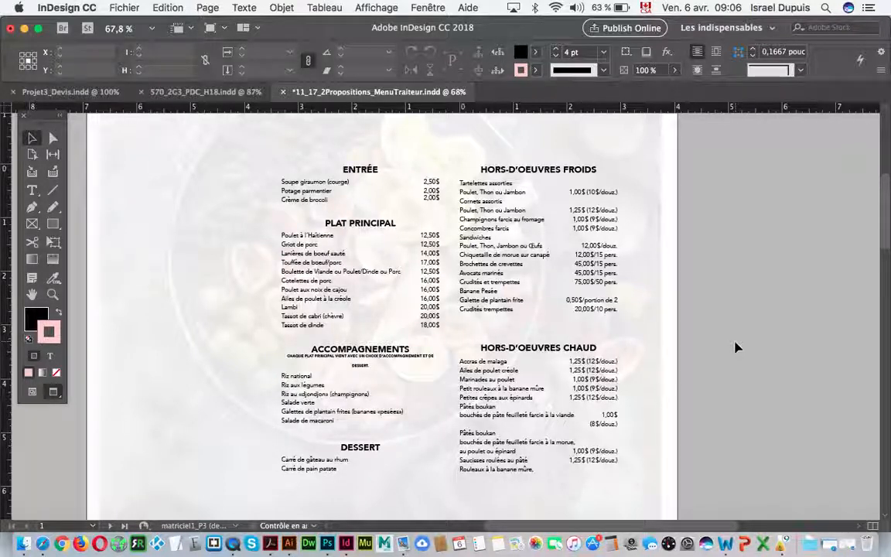
Step: Display the page in Normal view and delete the stray empty text frame in the left column
left_click(370, 193)
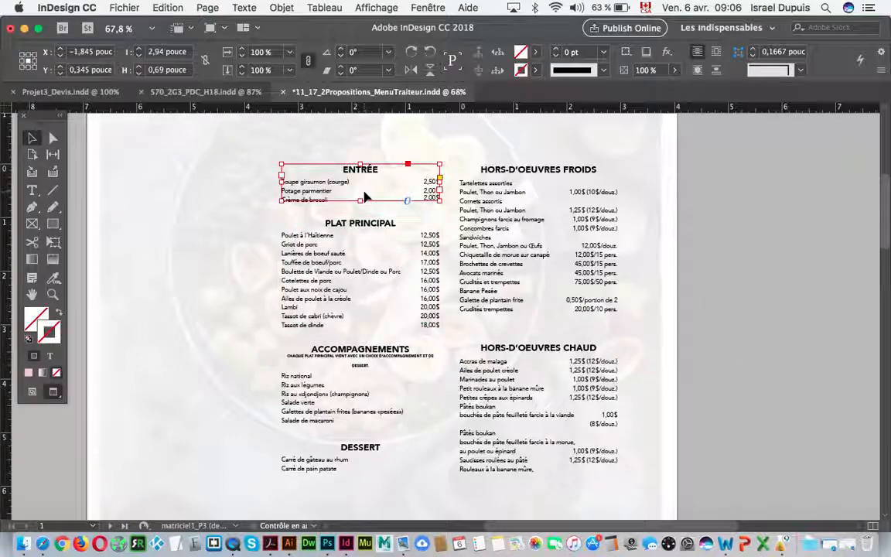
left_click(33, 391)
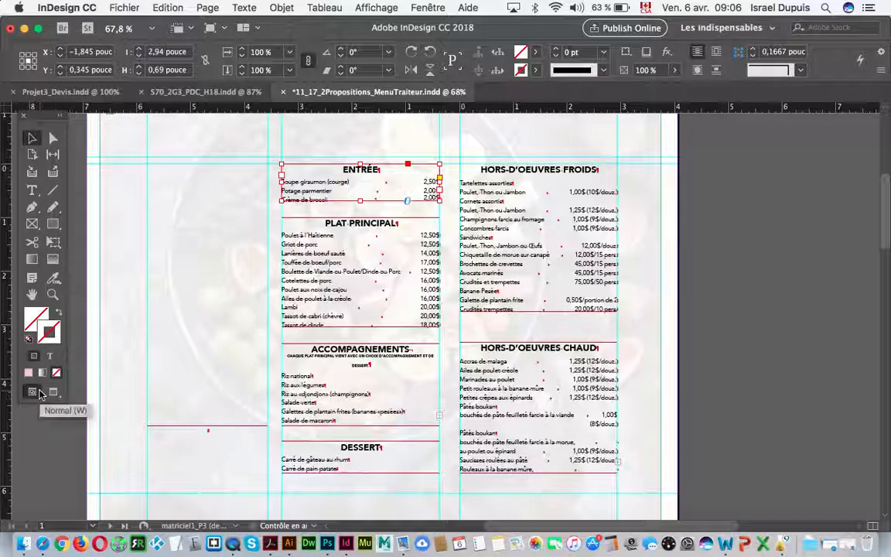
left_click(223, 454)
key("Delete")
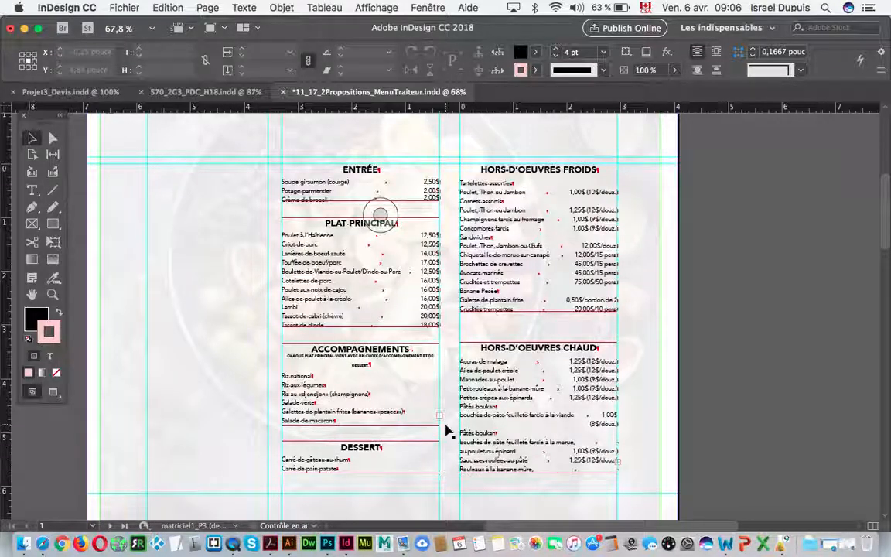
Step: Move the ENTRÉE frame into the left column and extend its lower edge to the bottom guide, about 6.1 inches high
left_click(413, 196)
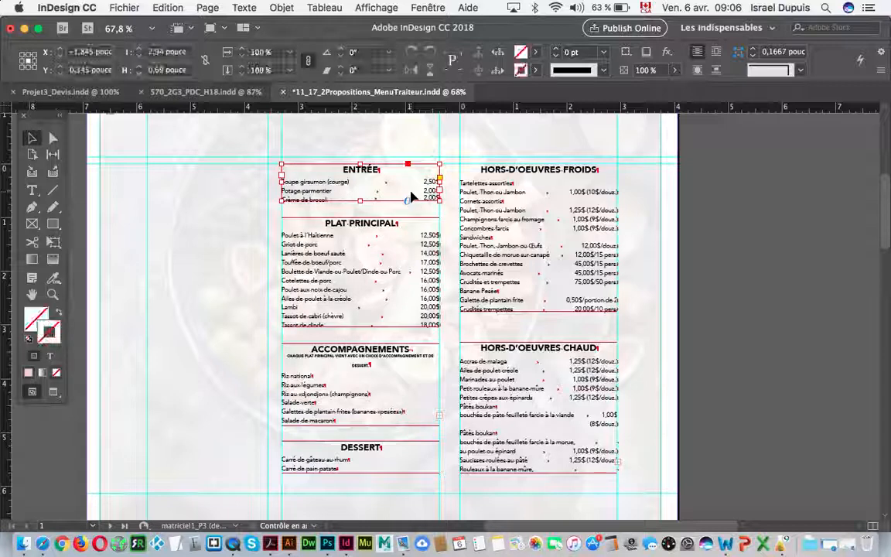
left_click_drag(413, 196, 239, 188)
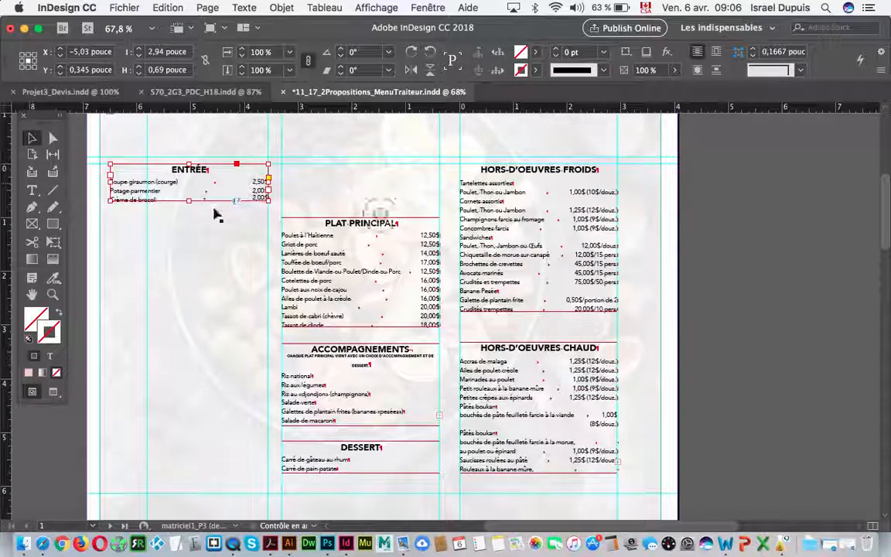
left_click_drag(188, 201, 202, 490)
Step: Cut all the PLAT PRINCIPAL text and paste it after the last item of the ENTRÉE section
double_click(322, 270)
key("super+a")
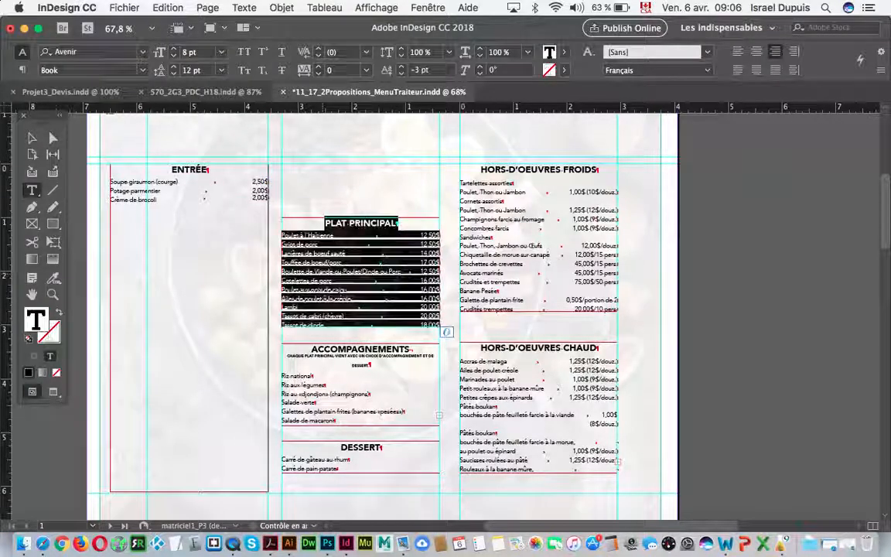
key("super+x")
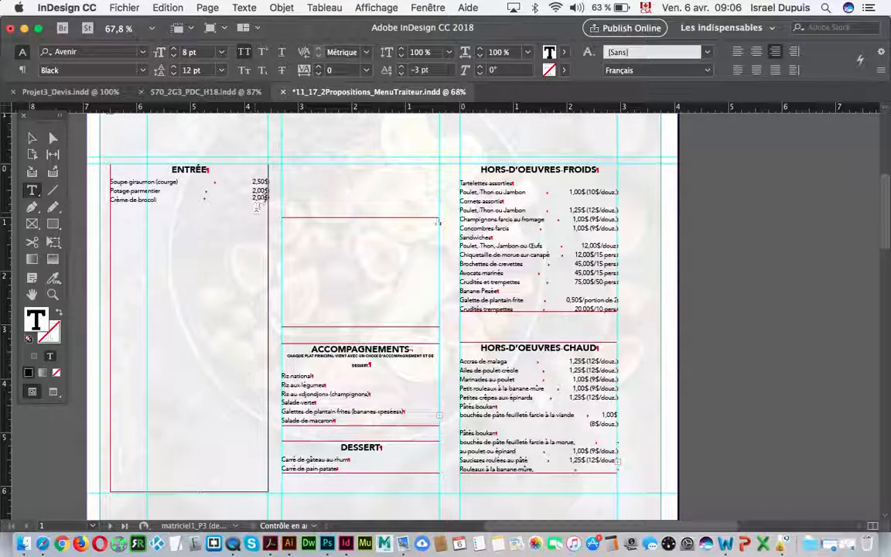
left_click(267, 198)
key("super+v")
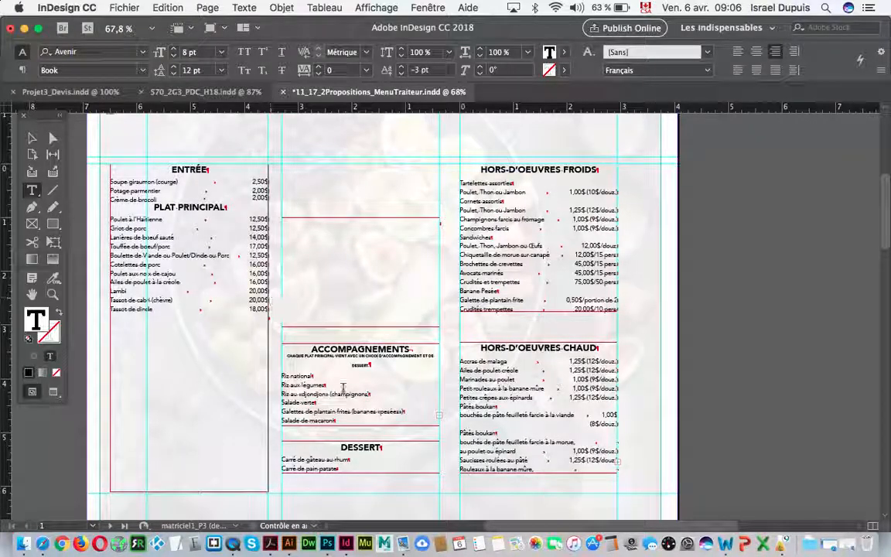
Step: Cut the ACCOMPAGNEMENTS text from its frame and paste it below the PLAT PRINCIPAL items in the tall frame
left_click_drag(371, 420, 282, 348)
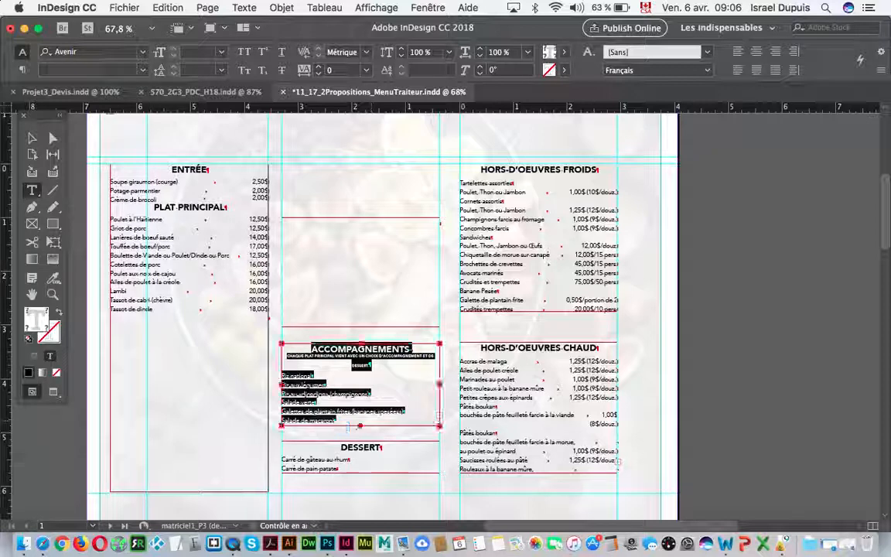
key("super+x")
left_click(269, 316)
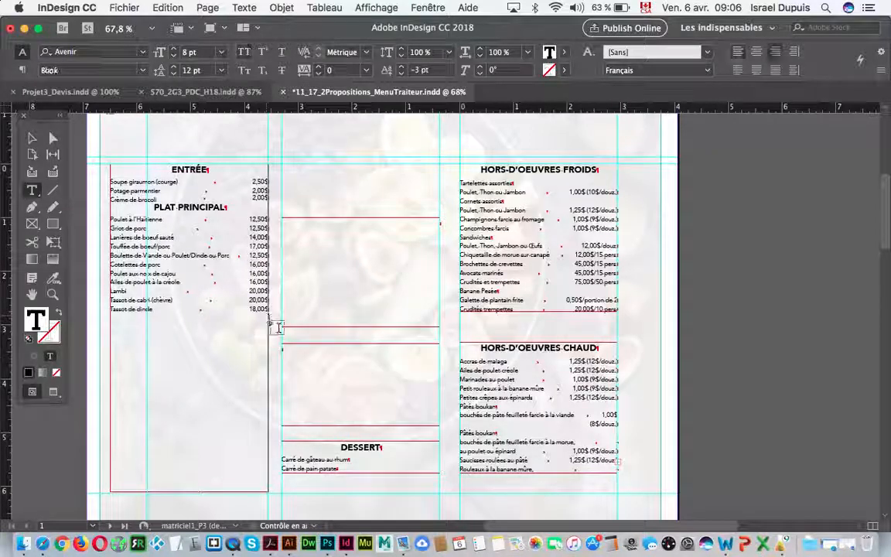
key("super+v")
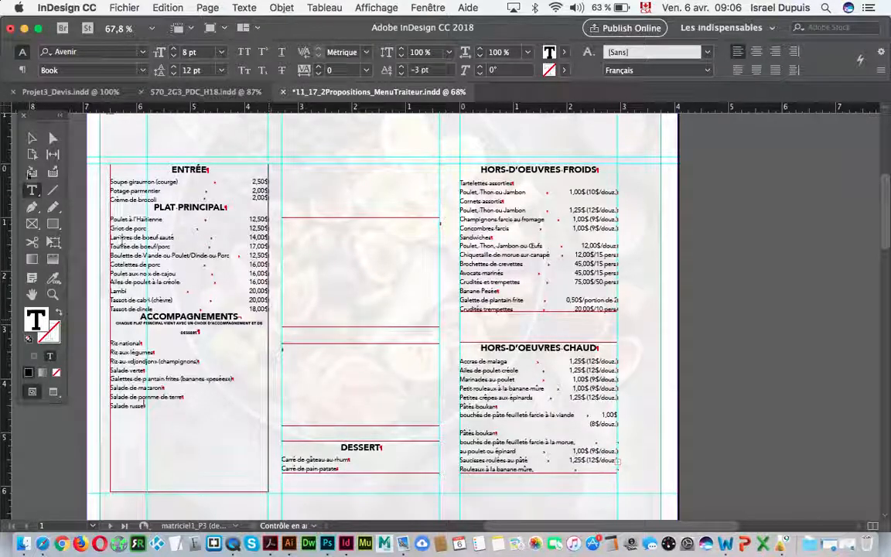
Step: Move the whole DESSERT text onto a new line after "Salade russe" in the tall frame
key("Escape")
left_click(197, 404)
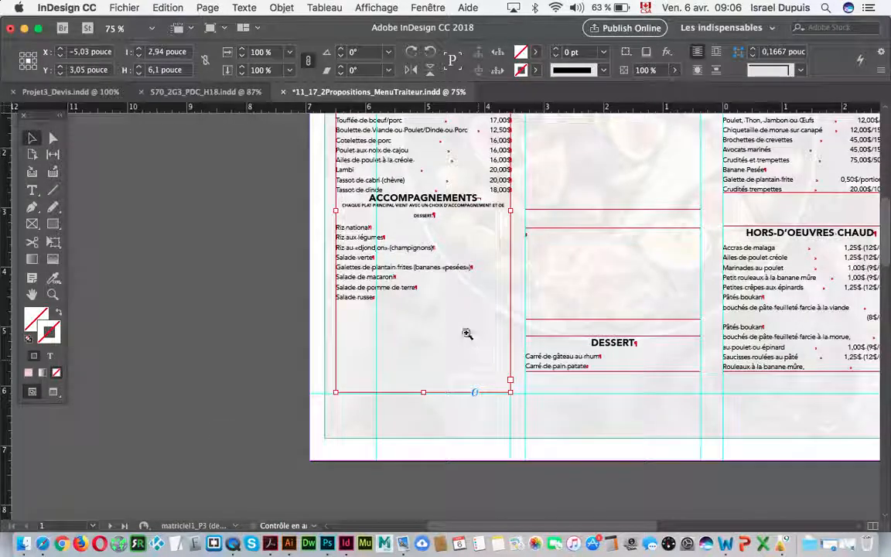
double_click(371, 297)
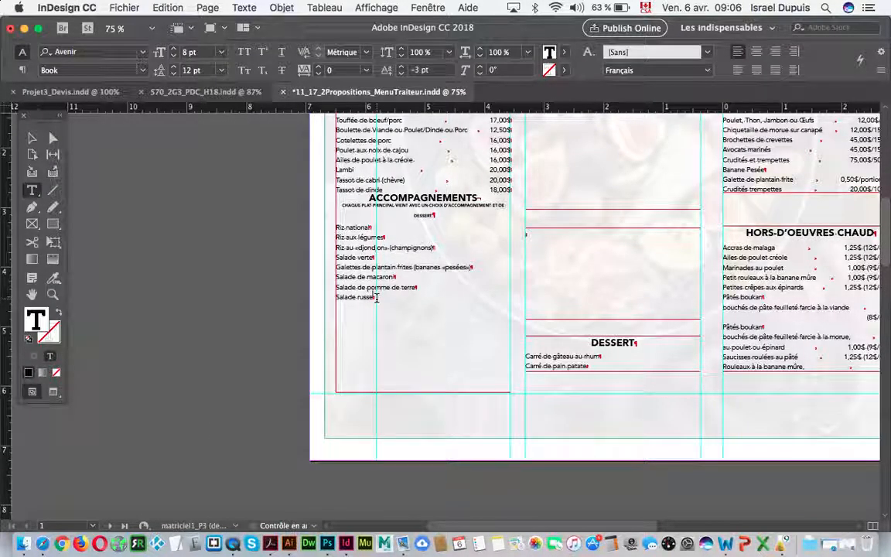
key("Return")
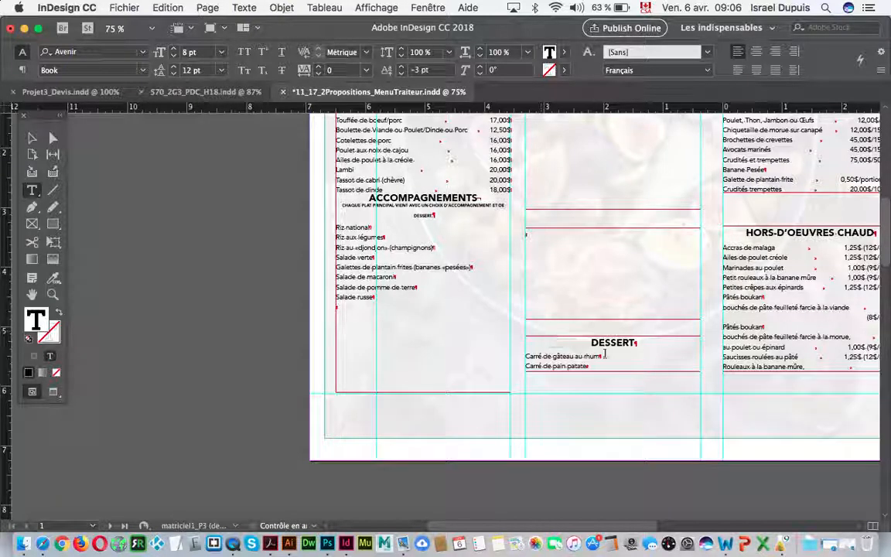
left_click(631, 345)
key("super+a")
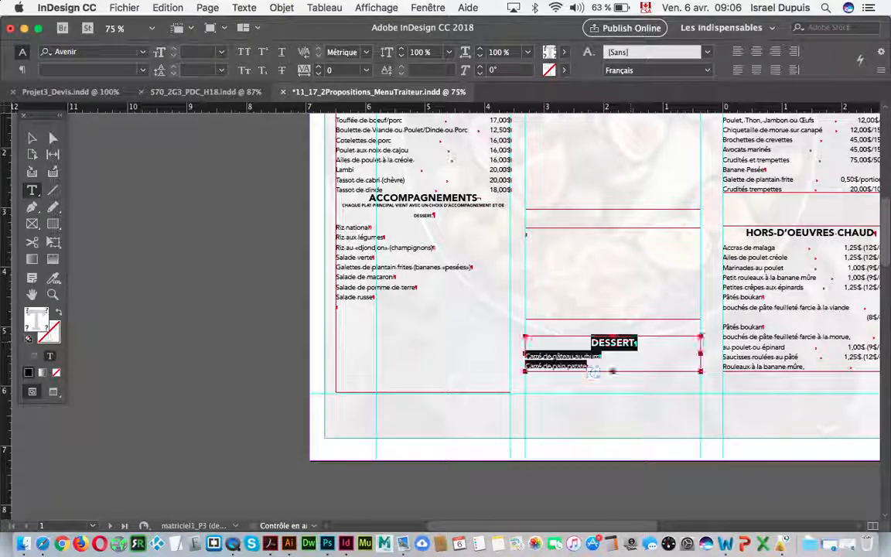
key("super+x")
left_click(350, 316)
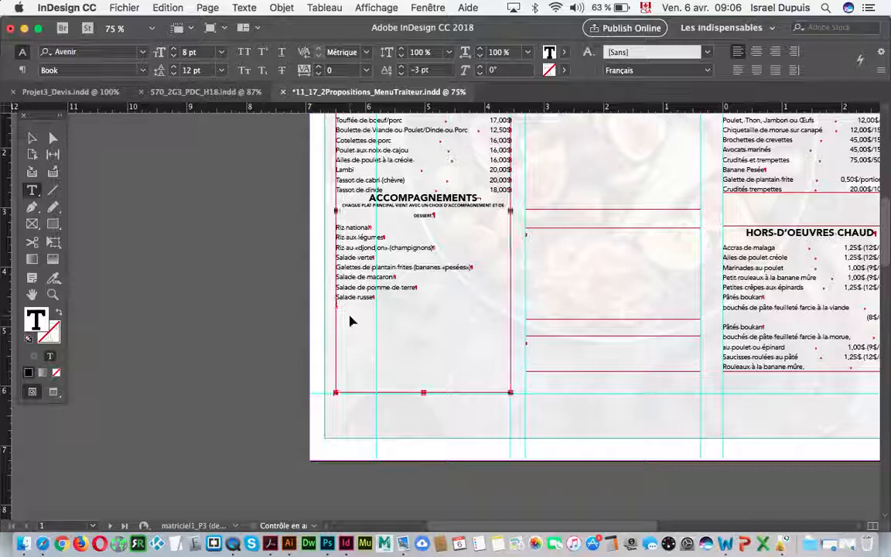
key("super+v")
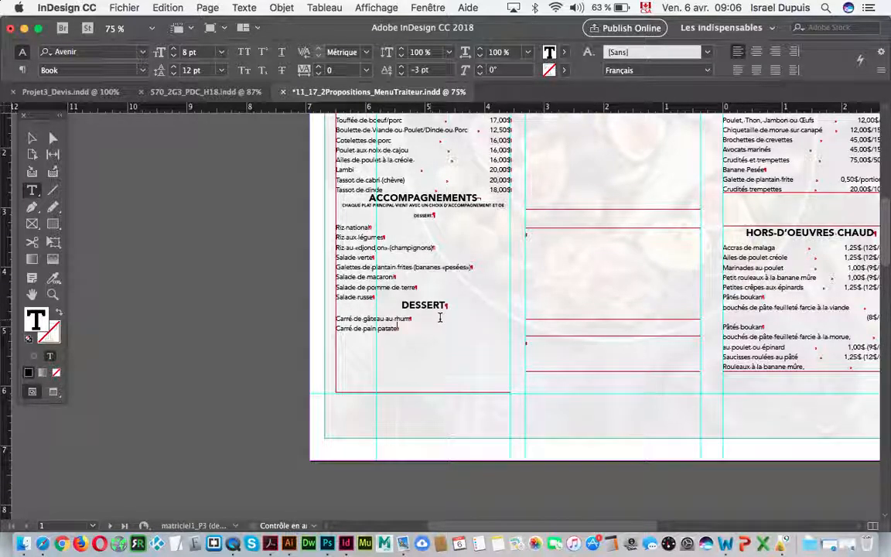
Step: Move the whole HORS-D'OEUVRES FROIDS text onto a new line after "Carré de pain patate" in the tall frame
left_click(448, 305)
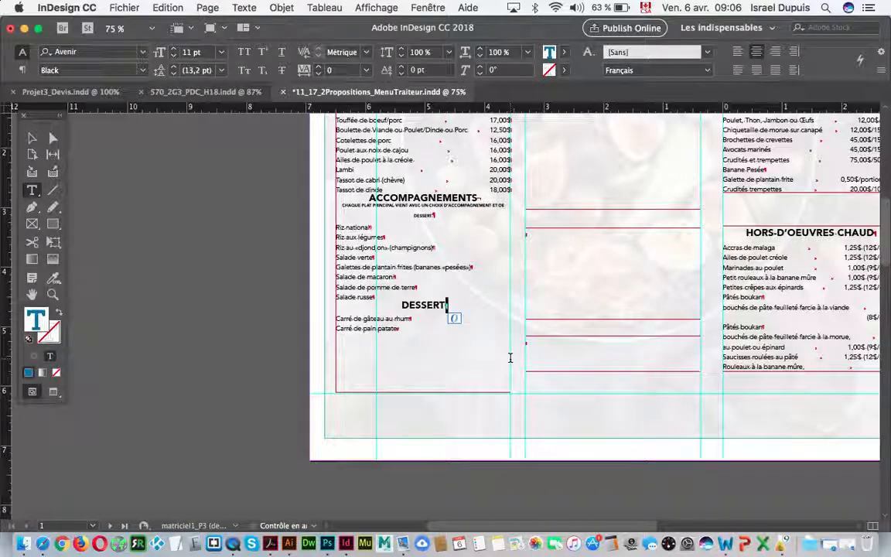
left_click(399, 329)
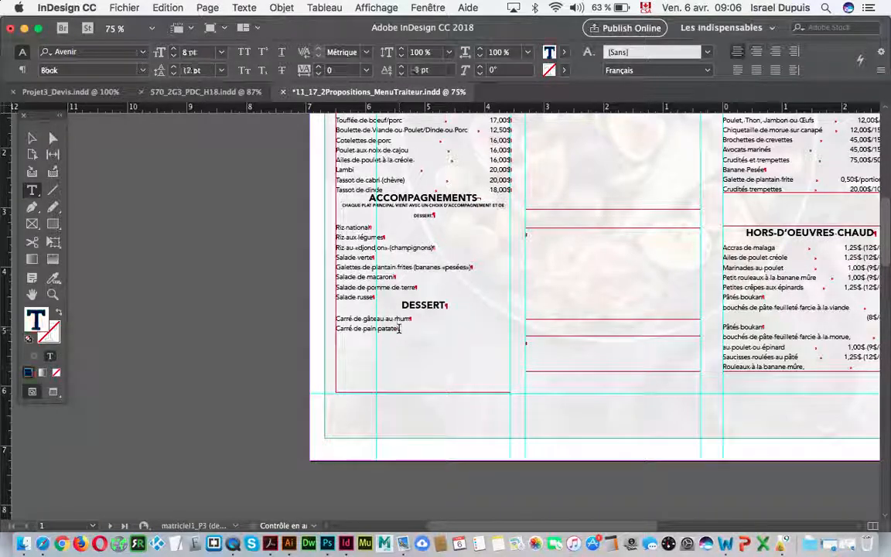
key("Return")
scroll(613, 352, "up", 1)
scroll(614, 352, "up", 8)
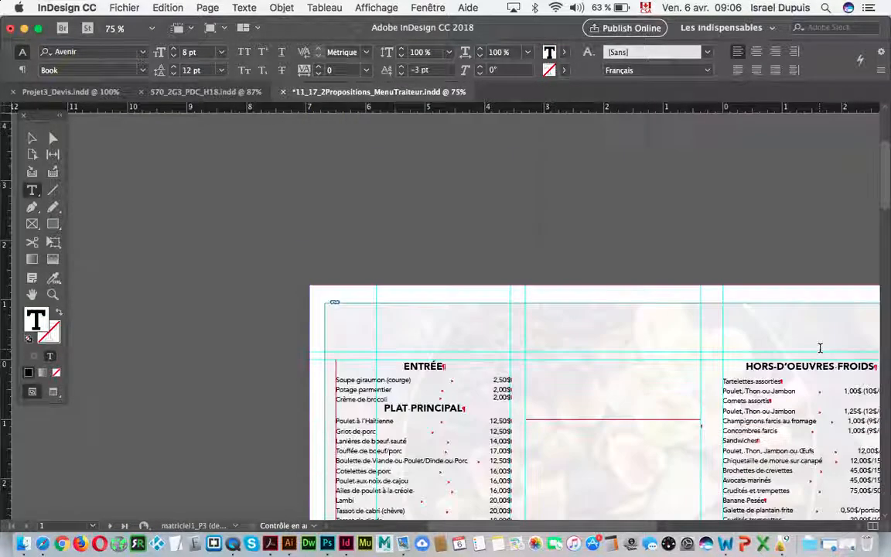
left_click(752, 368)
key("super+a")
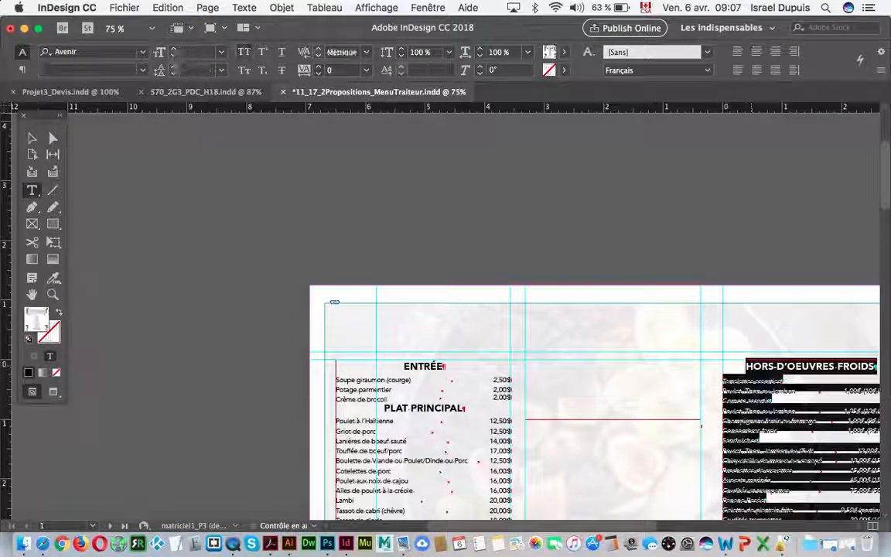
key("super+x")
scroll(728, 389, "down", 5)
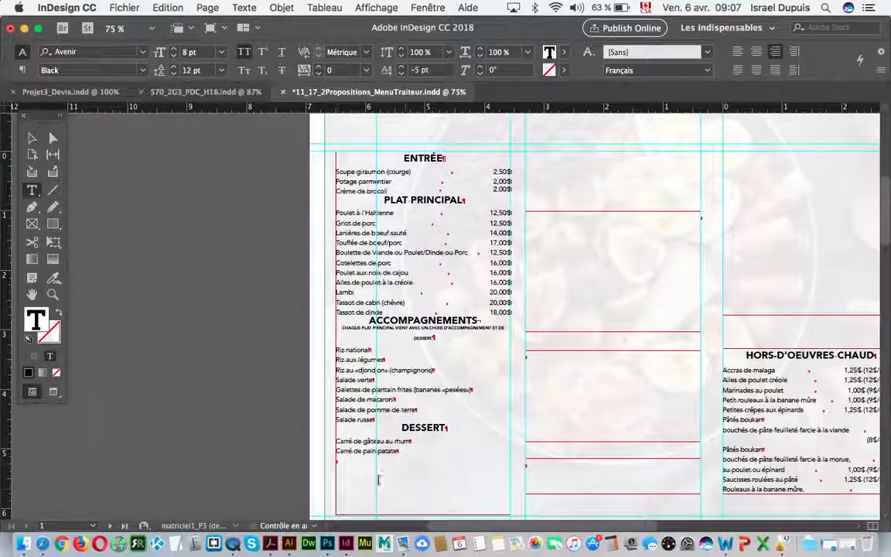
left_click(338, 464)
key("super+v")
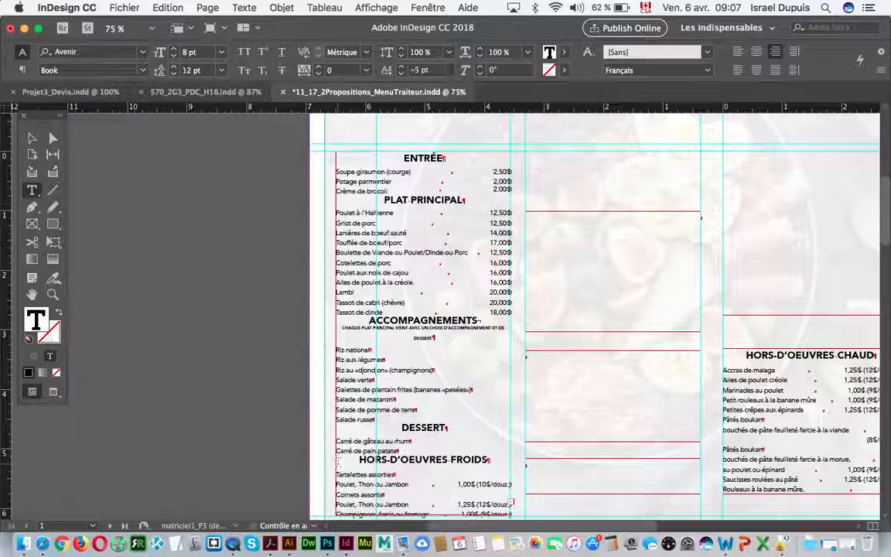
Step: Delete the four emptied text frames, three in the middle column and one in the right column
left_click(33, 139)
left_click(132, 198)
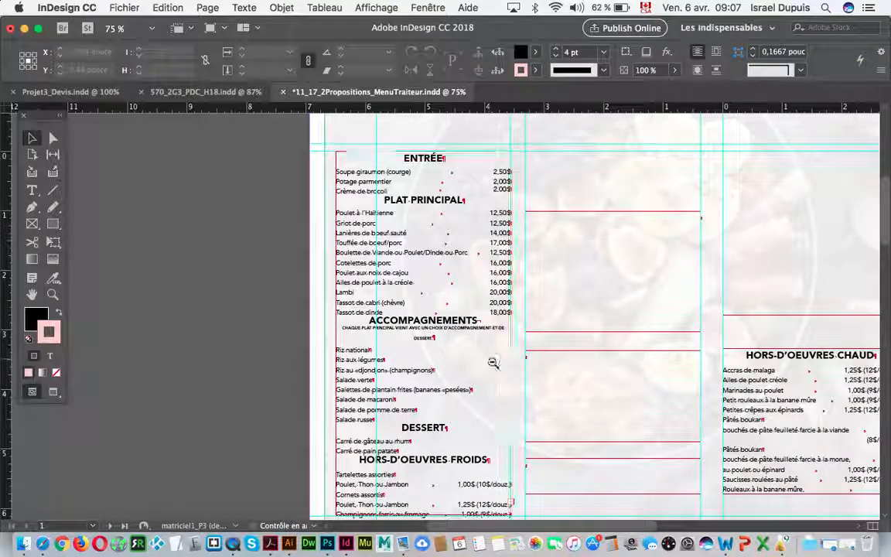
left_click(494, 362, "alt+super")
left_click(519, 263)
key("Delete")
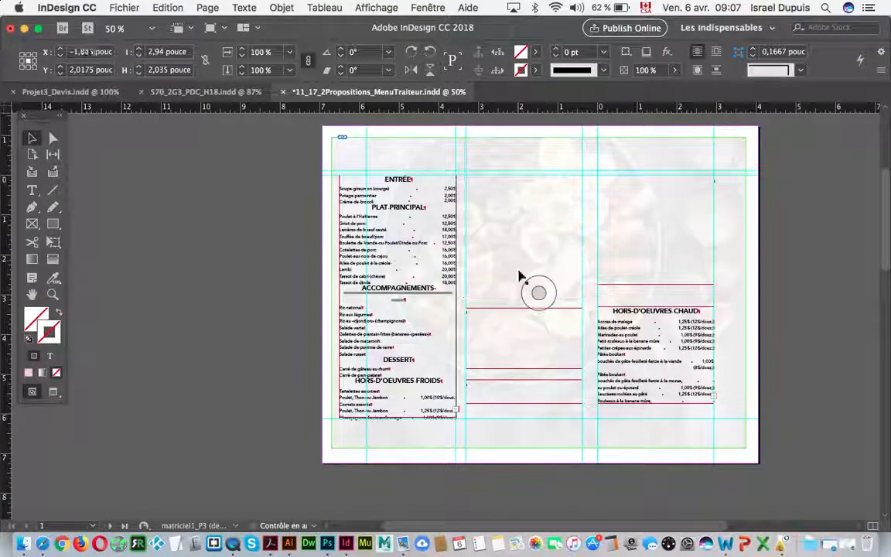
left_click(527, 342)
key("Delete")
left_click(537, 384)
key("Delete")
left_click(652, 244)
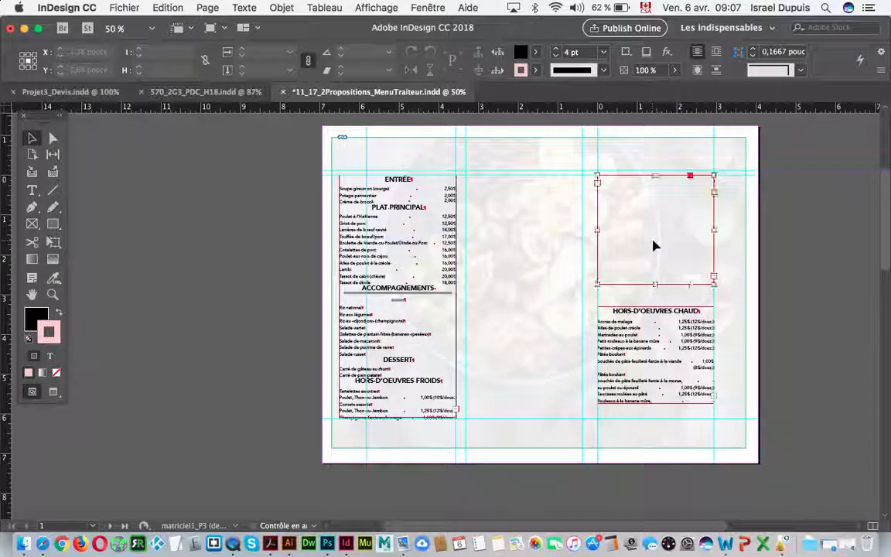
key("Delete")
Step: Widen the combined menu frame to about 6.1 inches so it spans the left and middle columns
left_click(453, 300)
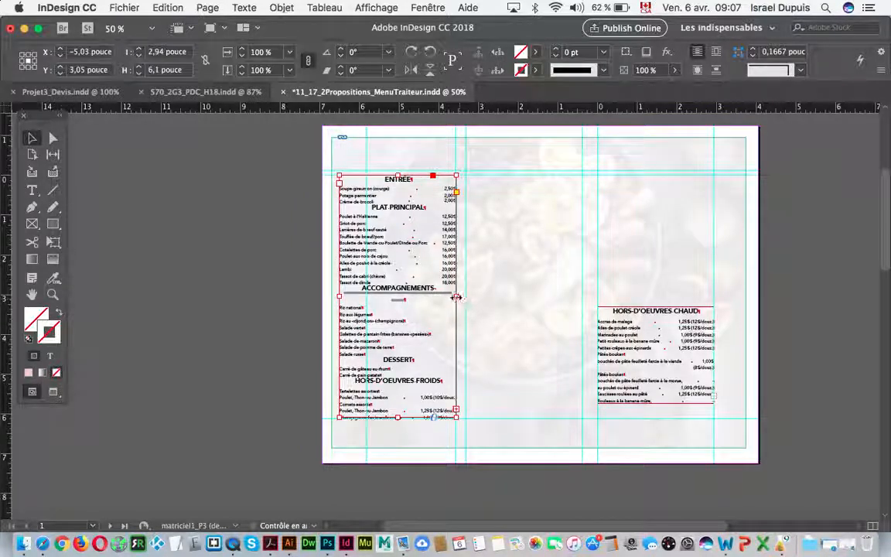
left_click_drag(457, 297, 581, 303)
Step: Move the HORS-D'OEUVRES CHAUD frame onto the pasteboard left of the page, and shift the combined frame against the right column's outer guide
left_click_drag(633, 340, 230, 307)
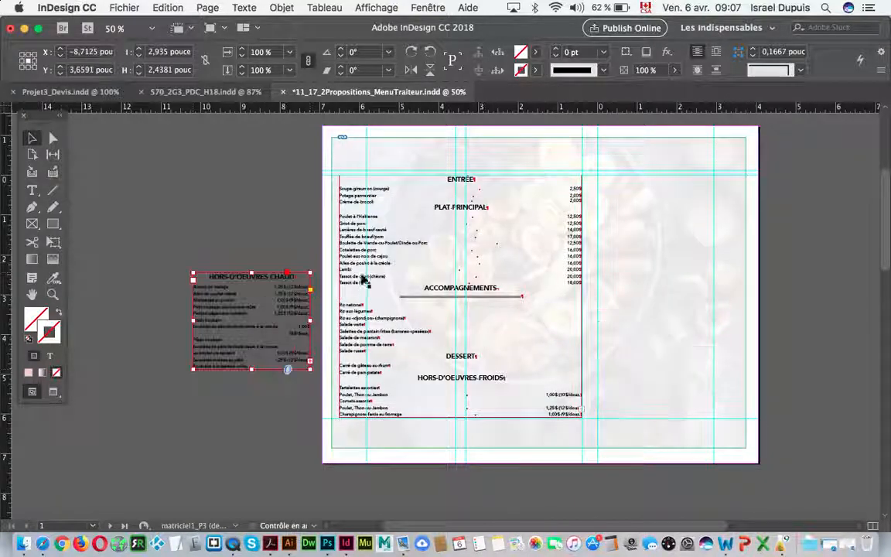
left_click_drag(362, 274, 498, 262)
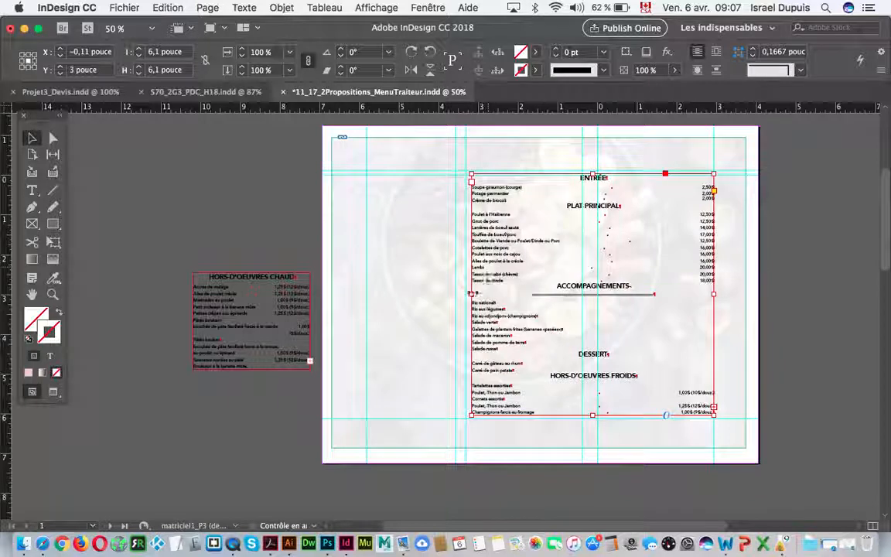
Step: Extend the combined menu frame's left edge to the vertical guide, 6.24 inches wide, and lower its top edge for a 6.05-inch height
left_click_drag(473, 295, 466, 295)
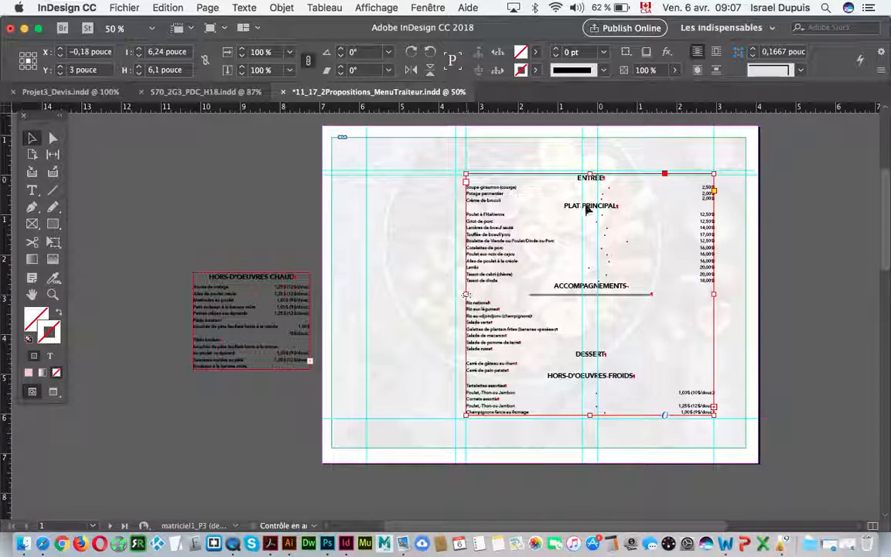
left_click_drag(590, 174, 591, 177)
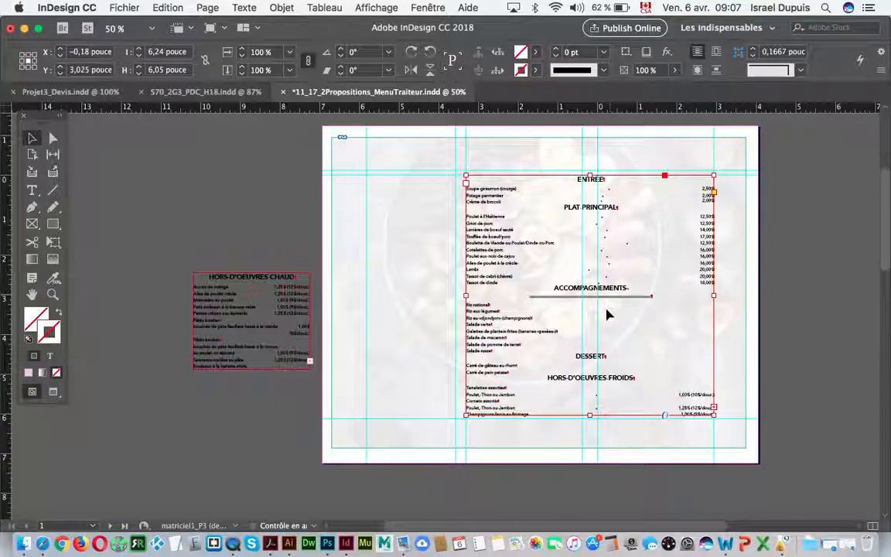
Step: Divide the combined menu frame into 2 columns through its text frame options, with the preview of the text visible
left_click(669, 320, "super")
left_click_drag(506, 335, 797, 379)
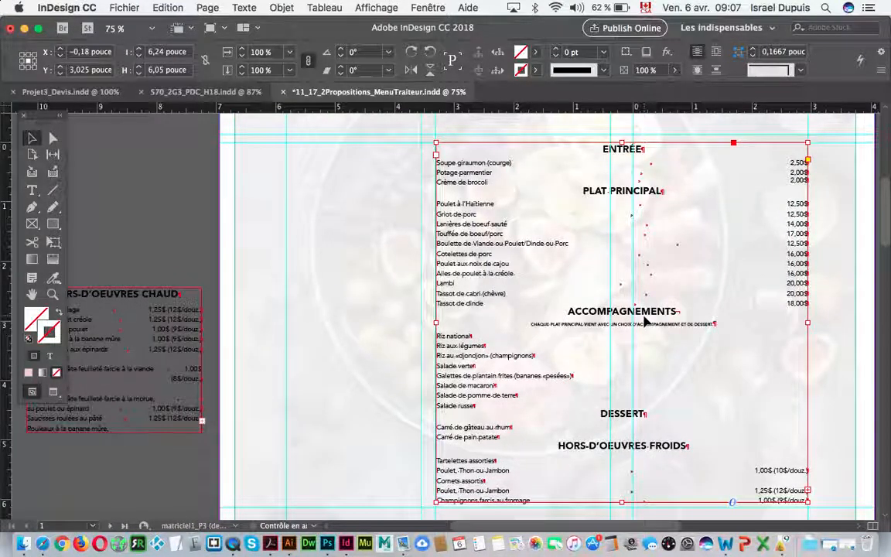
key("super+b")
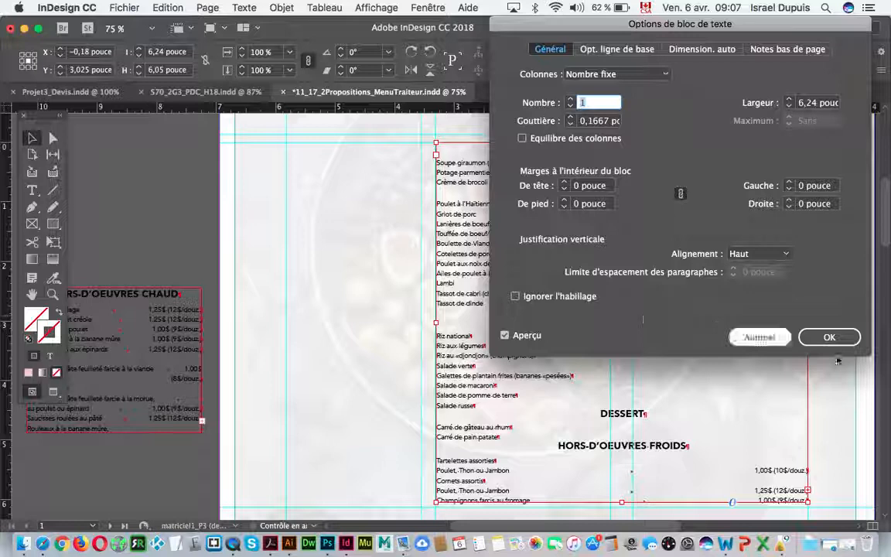
left_click(754, 337)
right_click(616, 298)
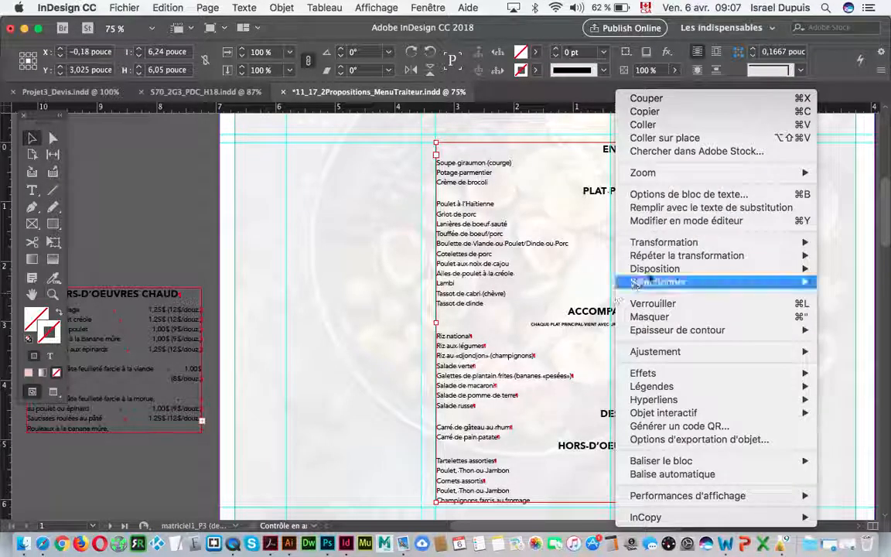
left_click(710, 198)
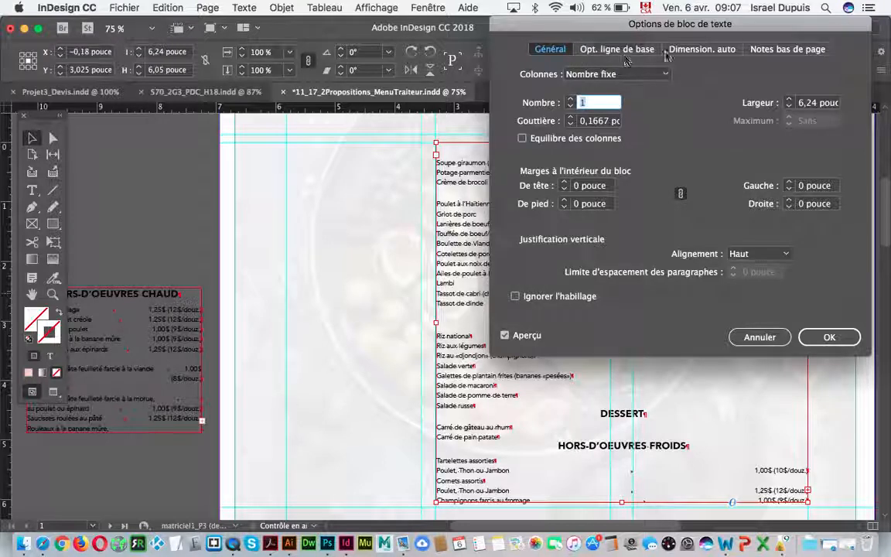
left_click_drag(576, 34, 214, 44)
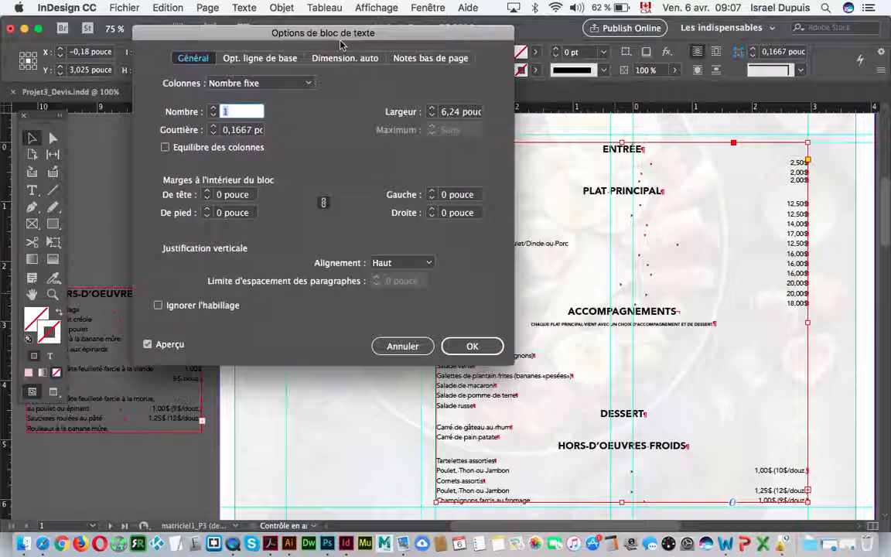
left_click(208, 109)
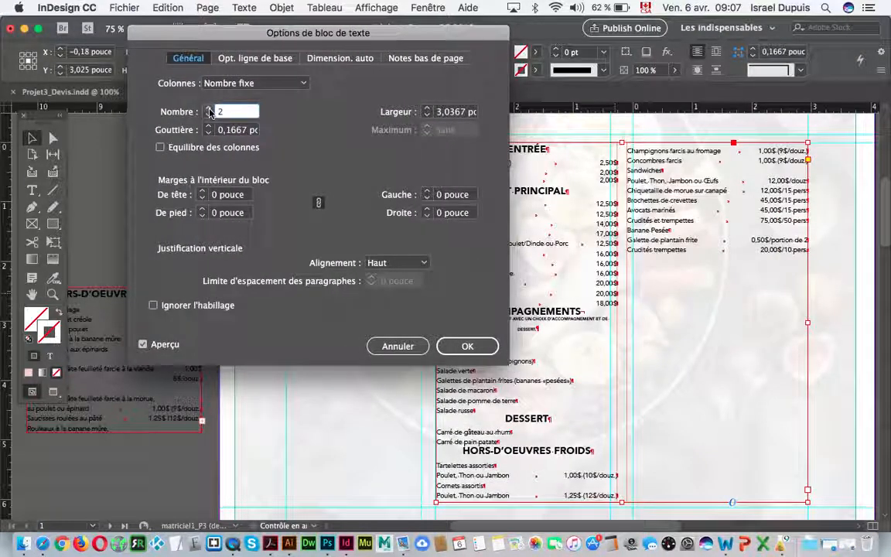
Step: Try column widths between 3 and 3.25 inches for the combined frame, settling on 3.0625 inches
left_click(428, 110)
left_click(428, 109)
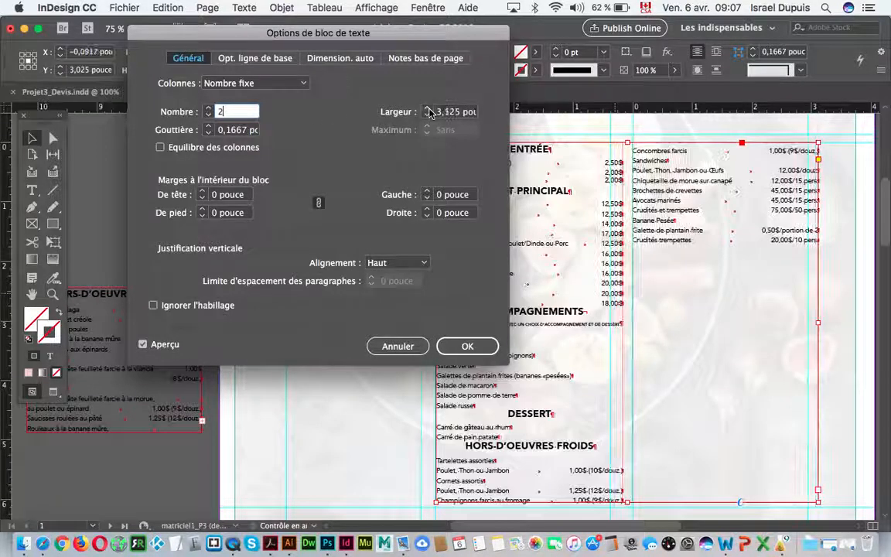
left_click(428, 109)
left_click(429, 109)
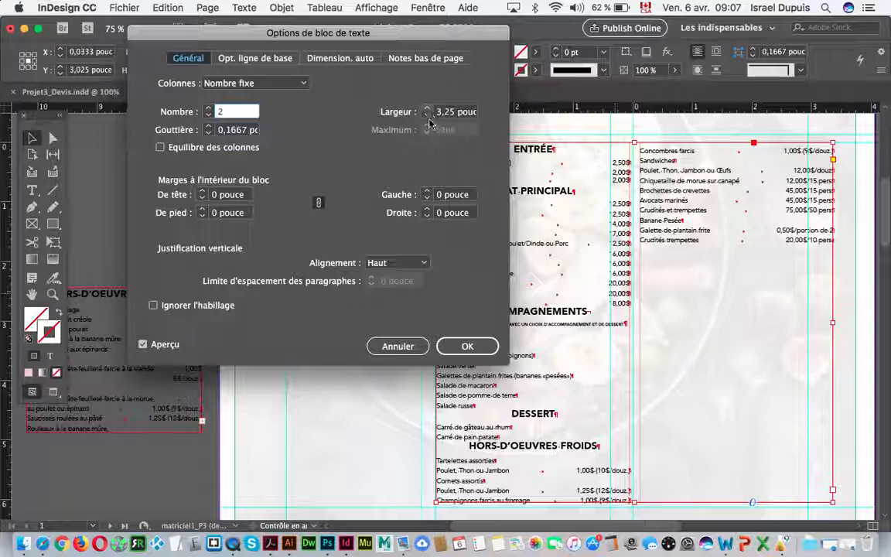
left_click(427, 114)
left_click(427, 115)
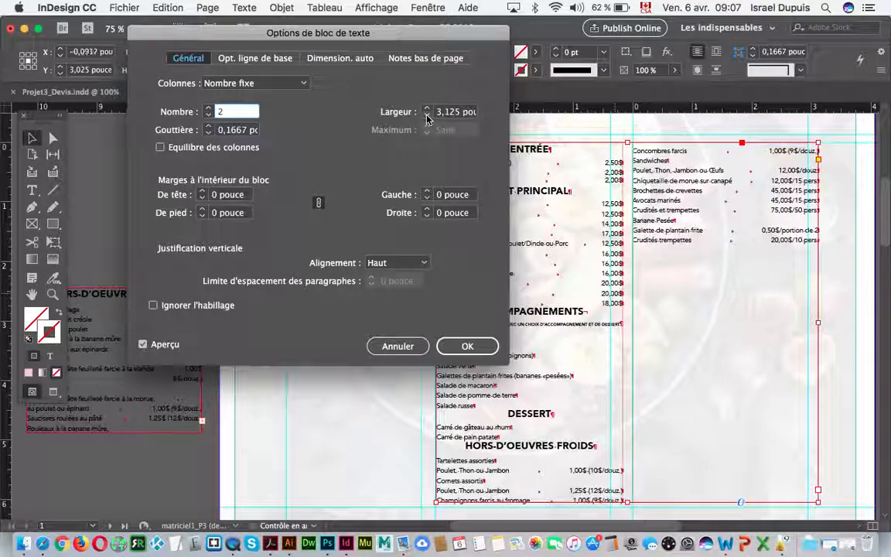
left_click(427, 115)
left_click(427, 114)
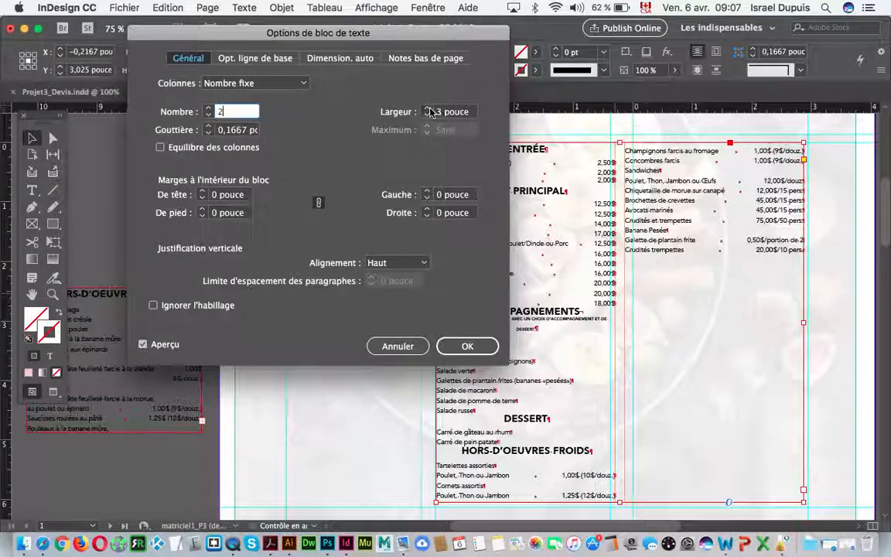
left_click(429, 109)
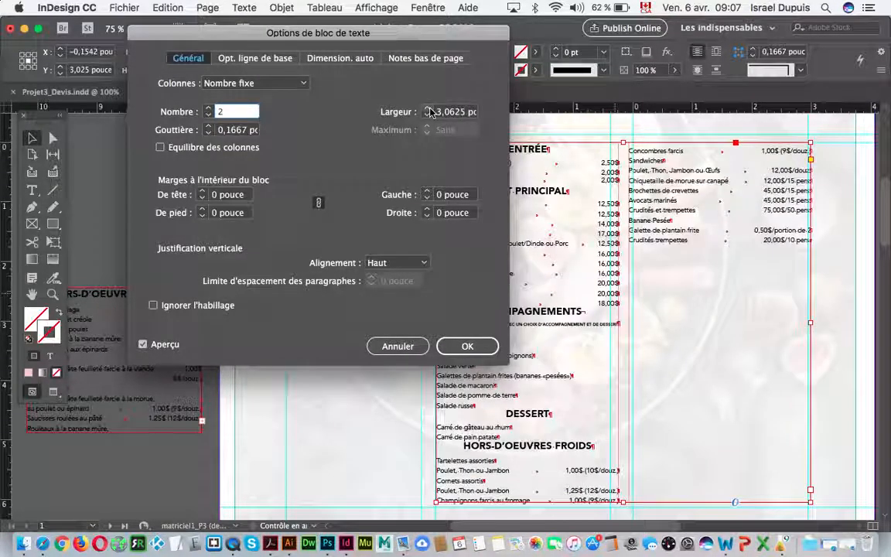
Step: Set the gutter between the two columns to 0.4375 inches and the column width to 2.875 inches
left_click(208, 127)
left_click(208, 127)
left_click(208, 127)
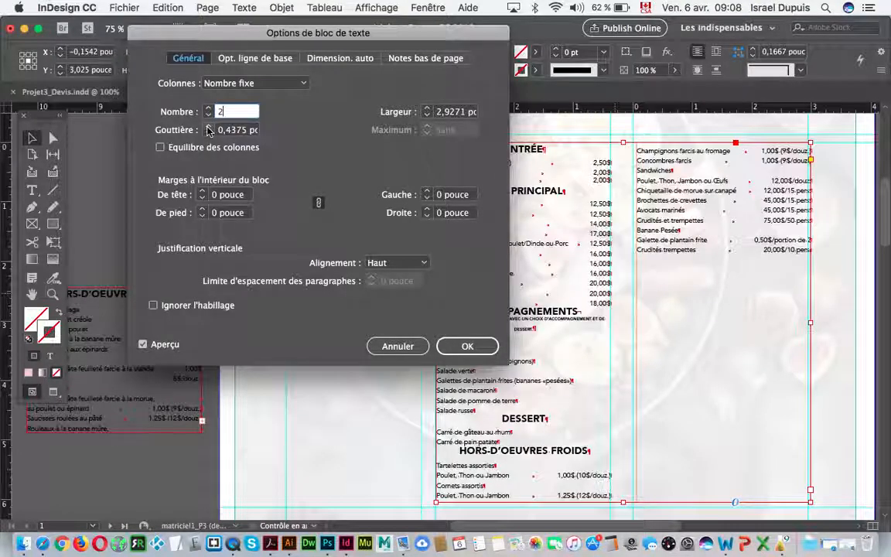
left_click(425, 116)
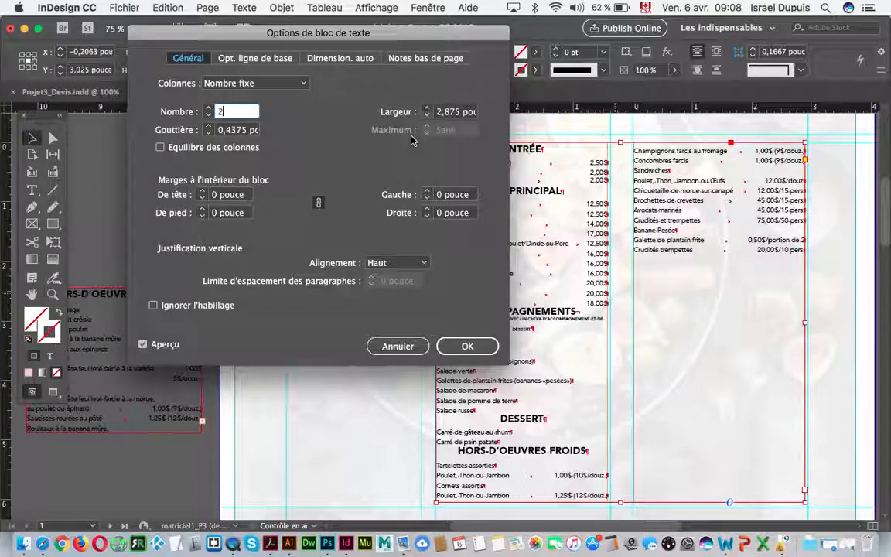
Step: Try the Centrer vertical alignment on the frame's text and return it to Haut
left_click(413, 264)
left_click(410, 291)
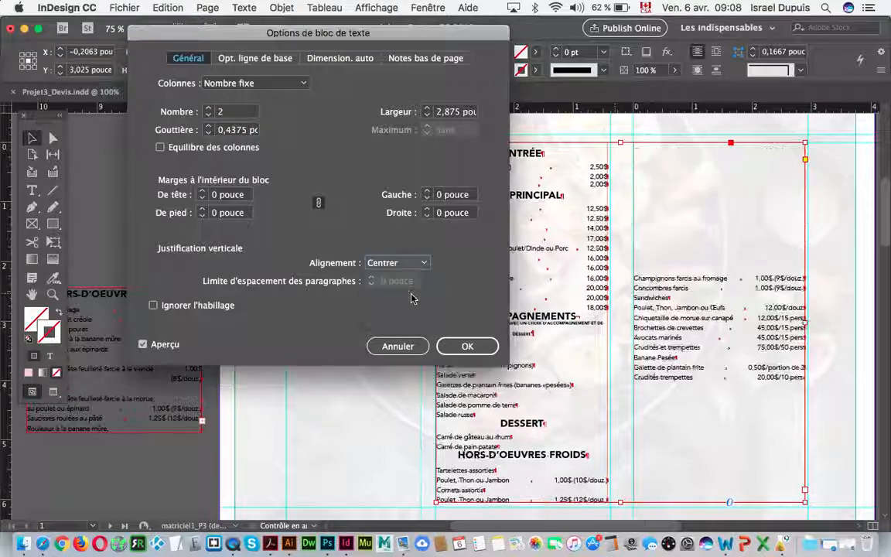
left_click(418, 263)
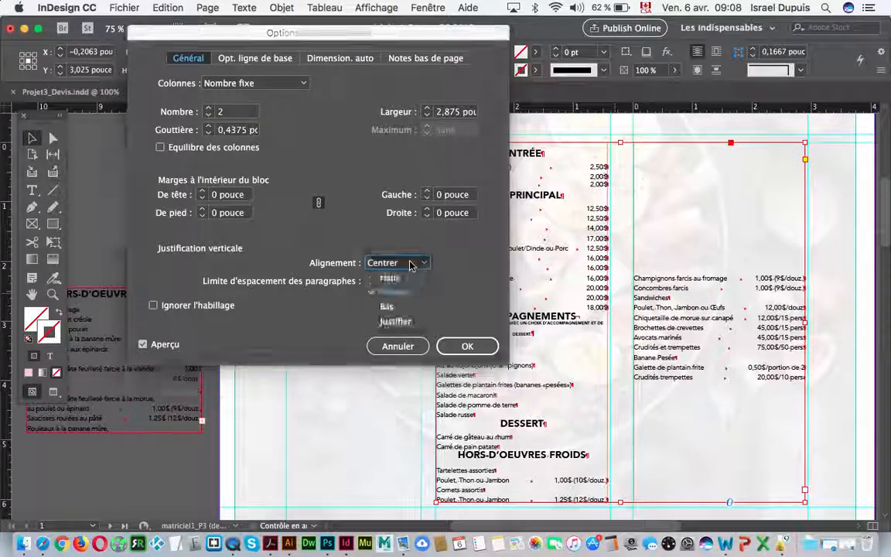
left_click(386, 280)
Step: Set the frame's inner margins to 0.3125 inches on all four sides and apply the text frame options
left_click(202, 191)
left_click(202, 191)
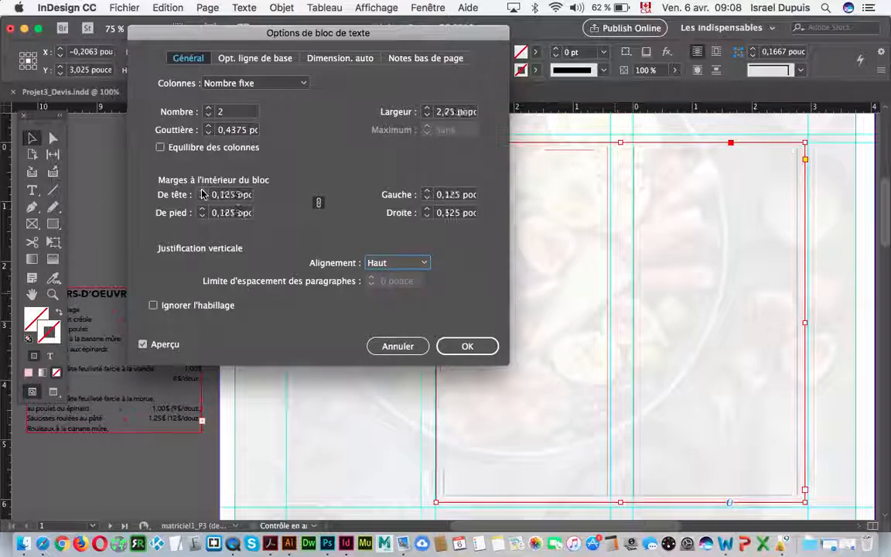
left_click(202, 192)
left_click(202, 191)
left_click(202, 191)
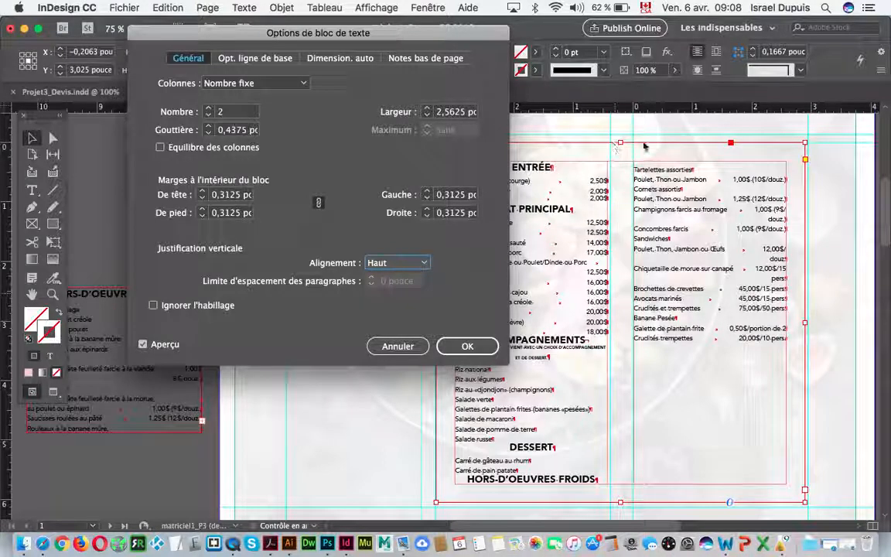
left_click(467, 348)
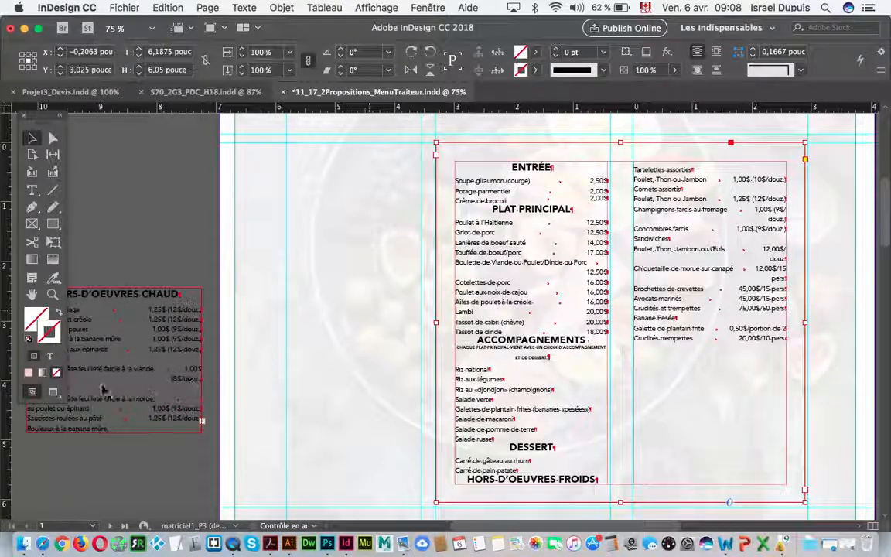
Step: Give the combined frame a #ff2b5a red stroke and preview the page without guides, with nothing selected
double_click(53, 344)
left_click_drag(388, 235, 313, 352)
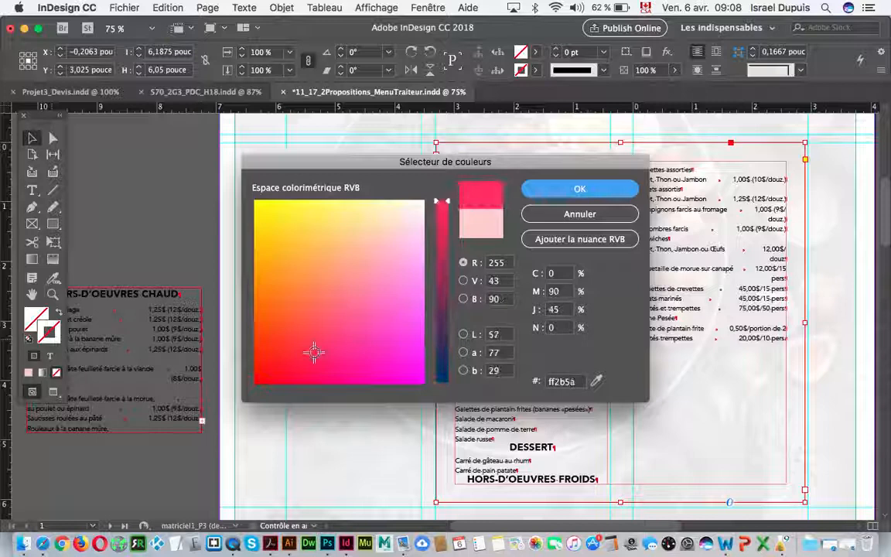
left_click(611, 194)
left_click(55, 393)
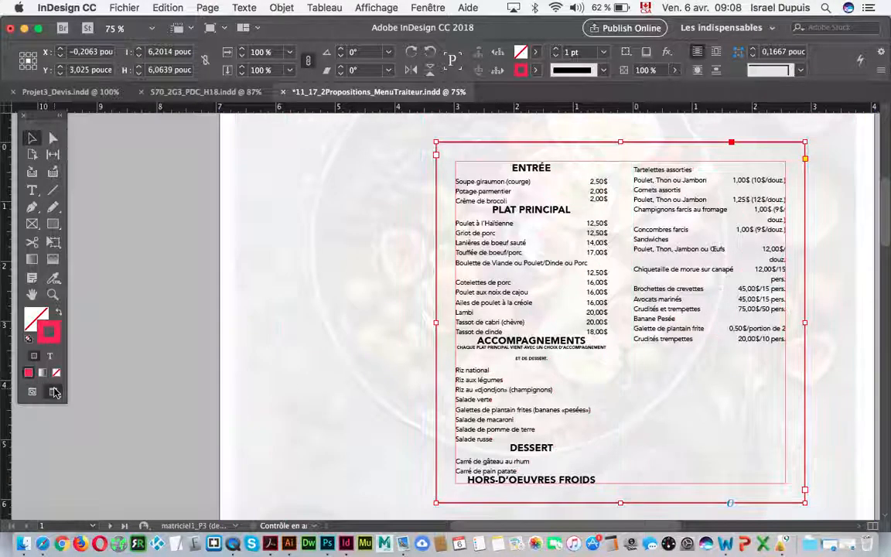
left_click(199, 261)
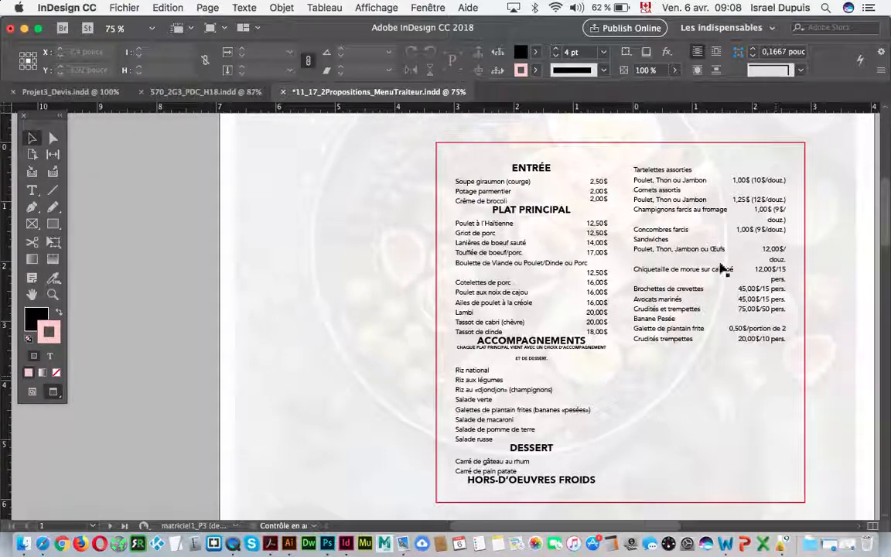
Step: Reset the combined menu frame's inner margins to 0 inches on all four sides
left_click(668, 267)
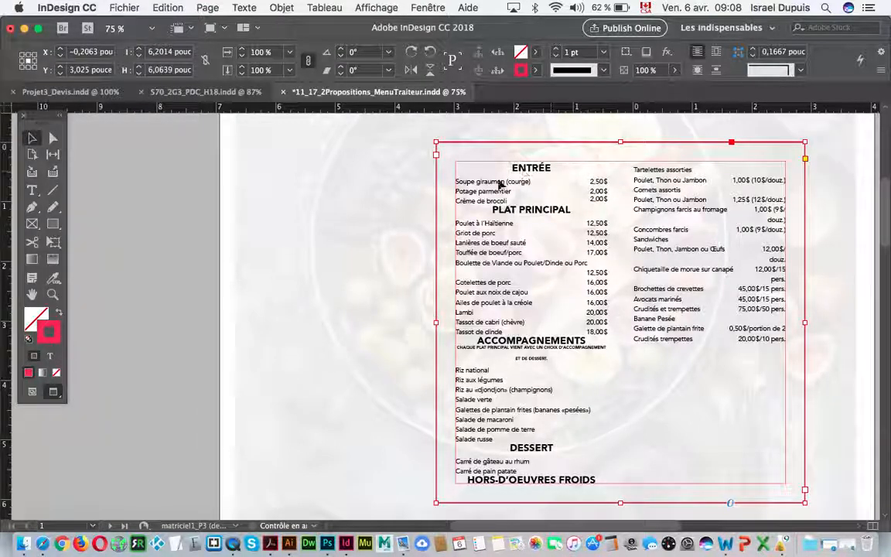
key("super+b")
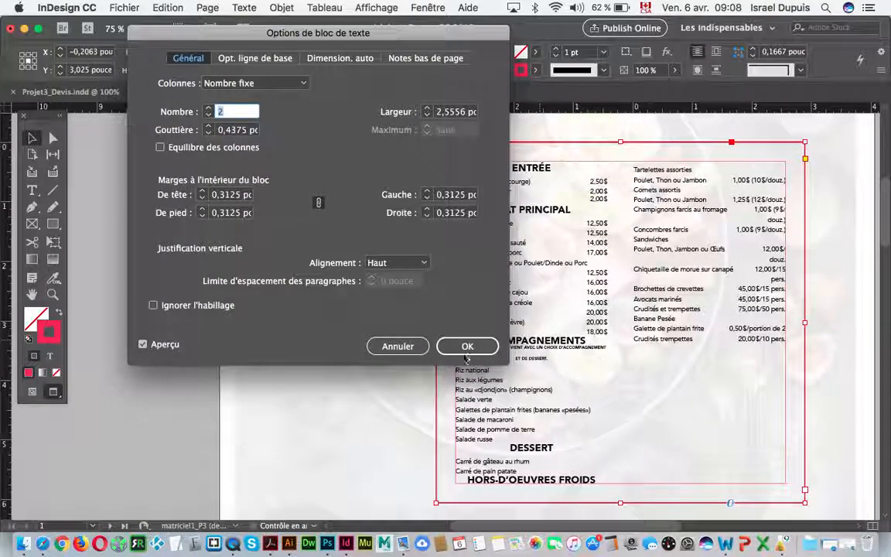
left_click(203, 217)
left_click(202, 216)
left_click(202, 217)
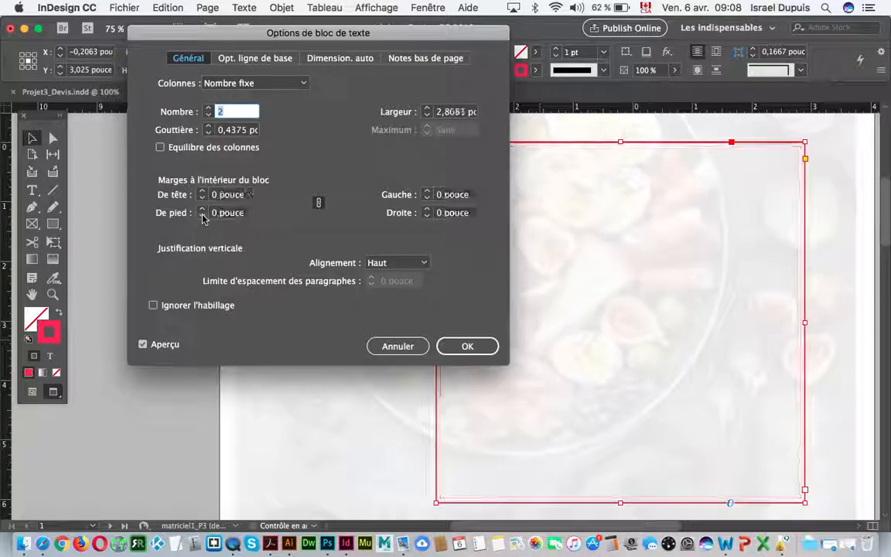
left_click(467, 346)
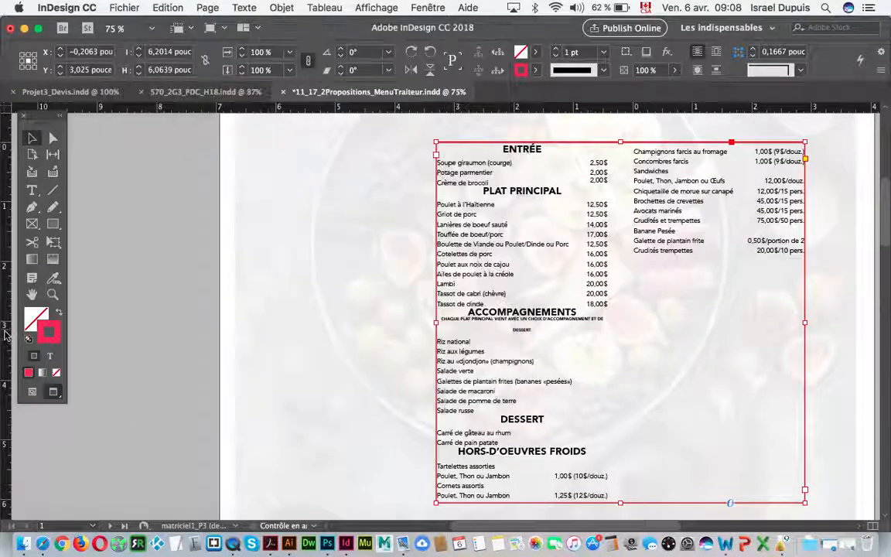
Step: Remove the combined frame's stroke, check the page in preview, and return to the normal view with guides
left_click(56, 373)
left_click(190, 277)
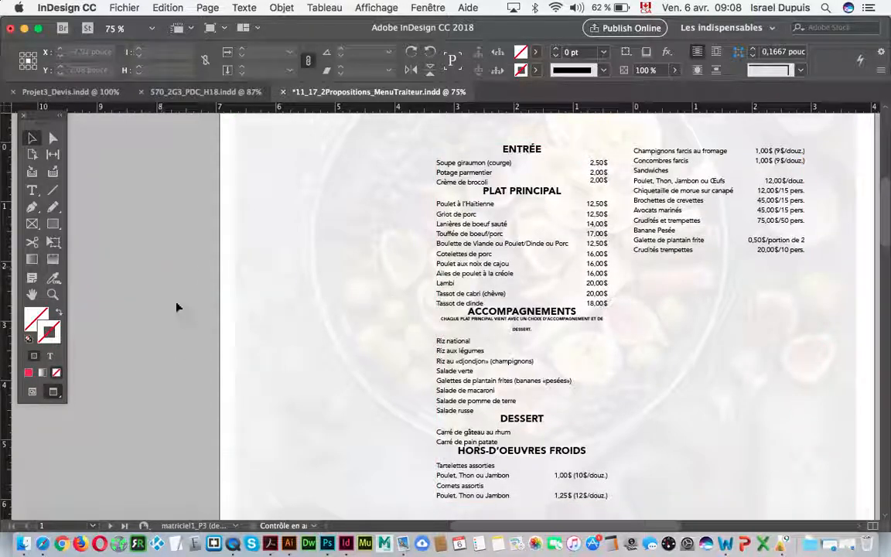
left_click(34, 393)
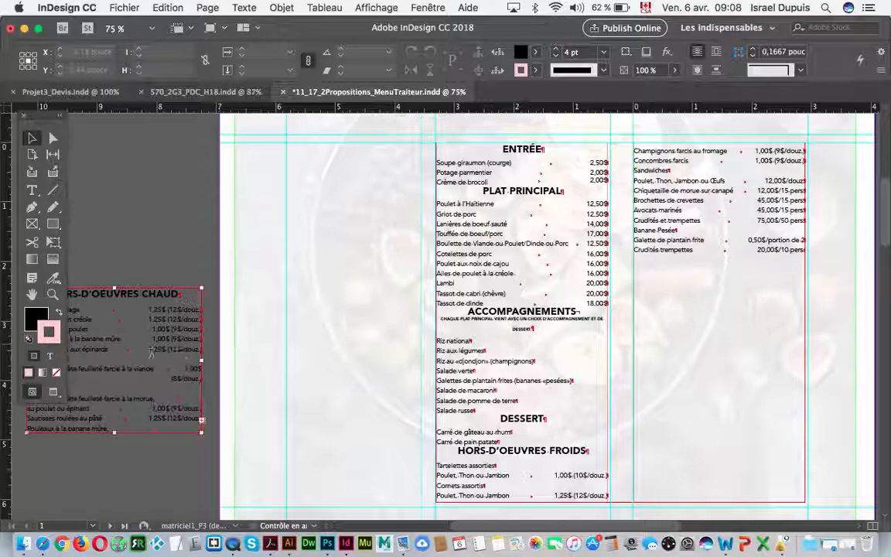
Step: Move the whole HORS-D'OEUVRES CHAUD text from the pasteboard frame to the end of the combined frame, after "Crudités trempettes"
double_click(139, 321)
key("ctrl+a")
key("BackSpace")
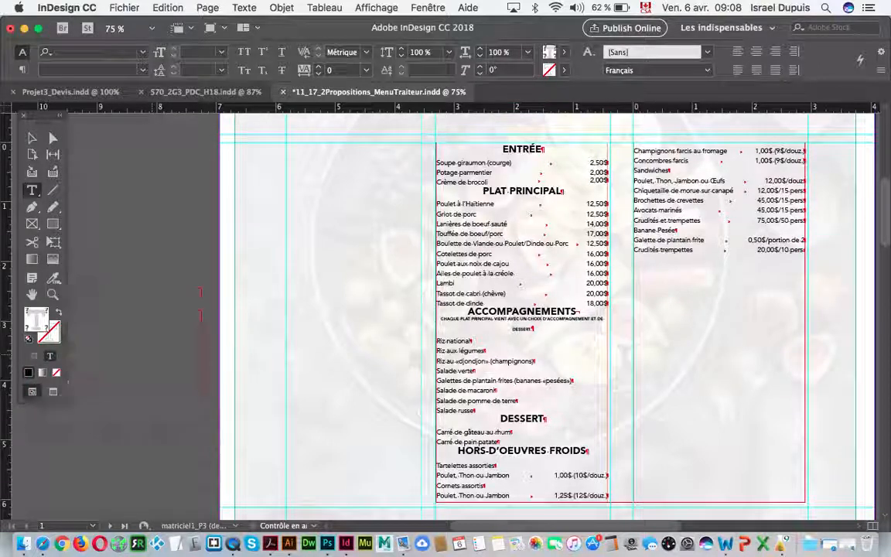
left_click(808, 264)
type("HORS-D'OEUVRES CHAUD Accras de malaga\t1,25$ (12$/douz.) Ailes de poulet créole\t1,25$ (12$/douz.) Marinades au poulet\t1,00$ (9$/douz.) Petit rouleaux à la banane mûre\t1,00$ (9$/douz.) Petites crêpes aux épinards\t1,25$ (12$/douz.) Pâtés boukan bouchés de pâte feuilleté farcie à la viande\t1,00$ (8$/douz.)  Pâtés boukan bouchés de pâte feuilleté farcie à la morue, au poulet ou épinard\t1,00$ (9$/douz.) Saucisses roulées au pâté\t1,25$ (12$/douz.) Rouleaux à la banane mûre, épinard ou boeuf\t1,00$ (9$/douz.)")
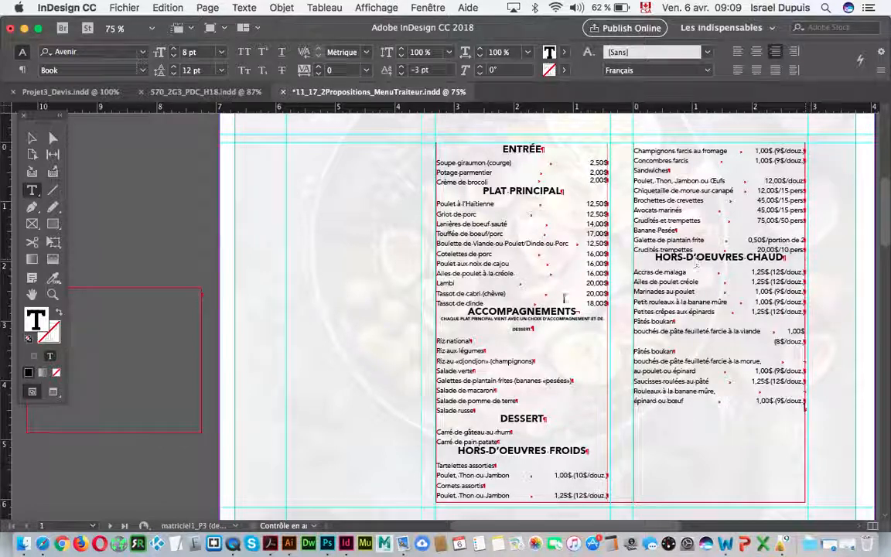
Step: Delete the emptied text frame on the pasteboard beside the page
left_click(32, 138)
left_click(103, 287)
key("BackSpace")
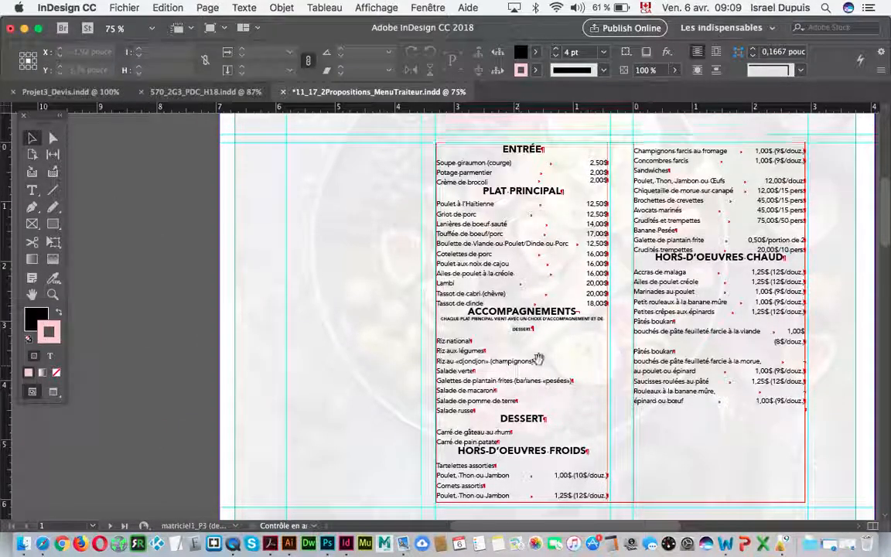
Step: Insert three empty paragraphs after the "Crème de brocoli" line, above the PLAT PRINCIPAL heading
scroll(480, 367, "right", 3)
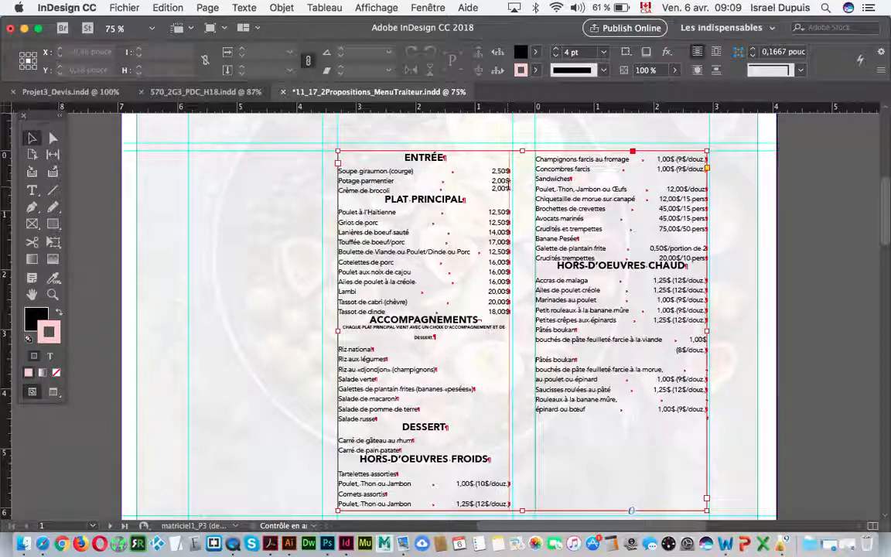
key("t")
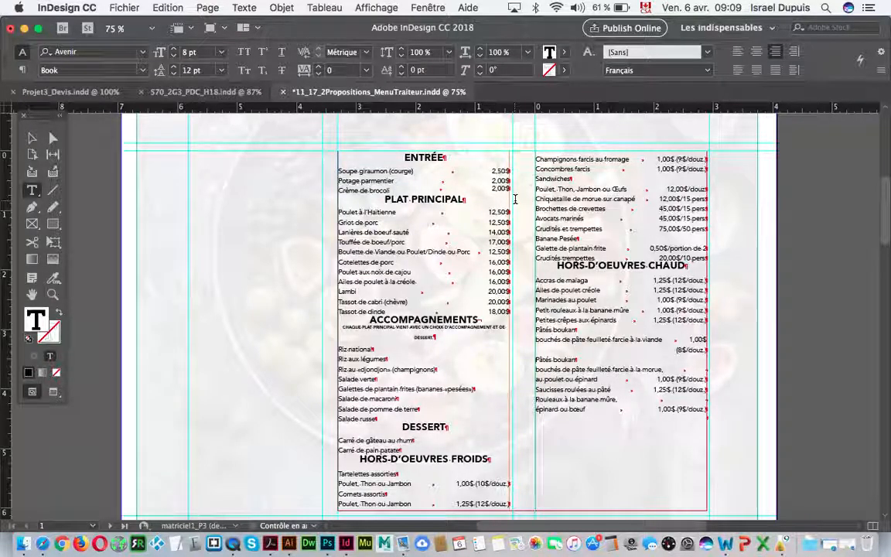
key("Return")
key("Return")
key("Return")
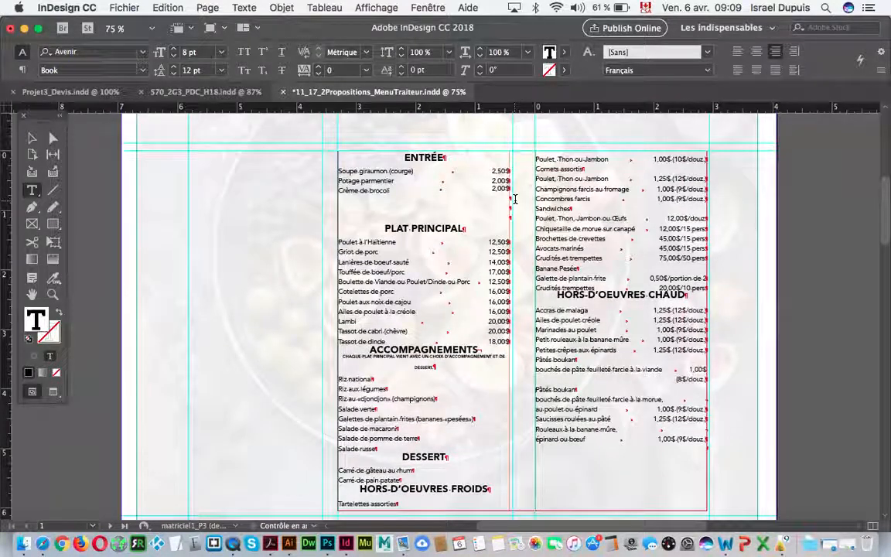
Step: Remove the three empty paragraphs between the "Crème de brocoli" line and the PLAT PRINCIPAL heading
key("BackSpace")
key("BackSpace")
key("BackSpace")
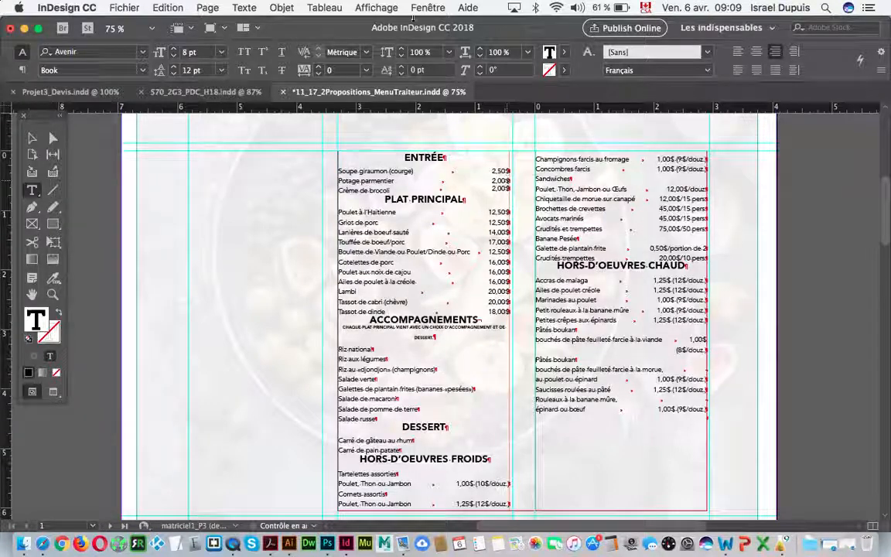
Step: Display the paragraph styles, then try creating a new style and undo its creation
left_click(427, 8)
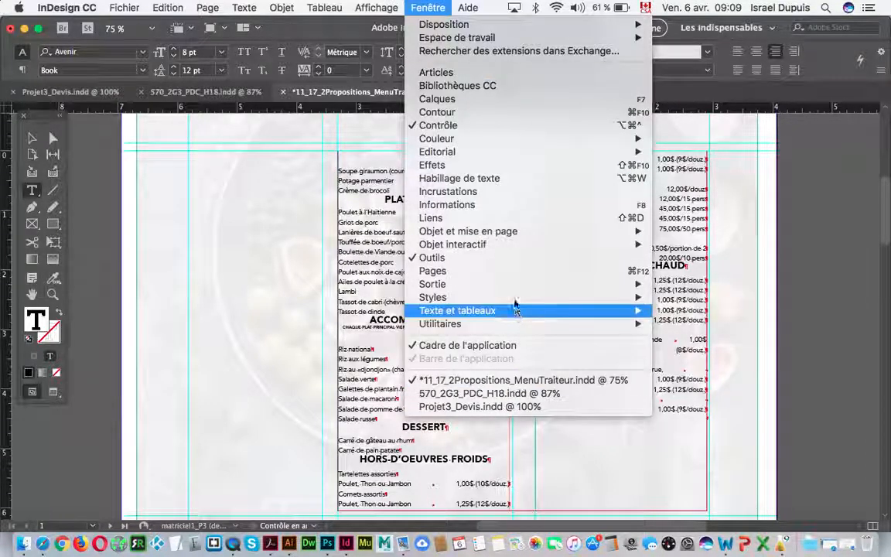
mouse_move(516, 297)
left_click(729, 338)
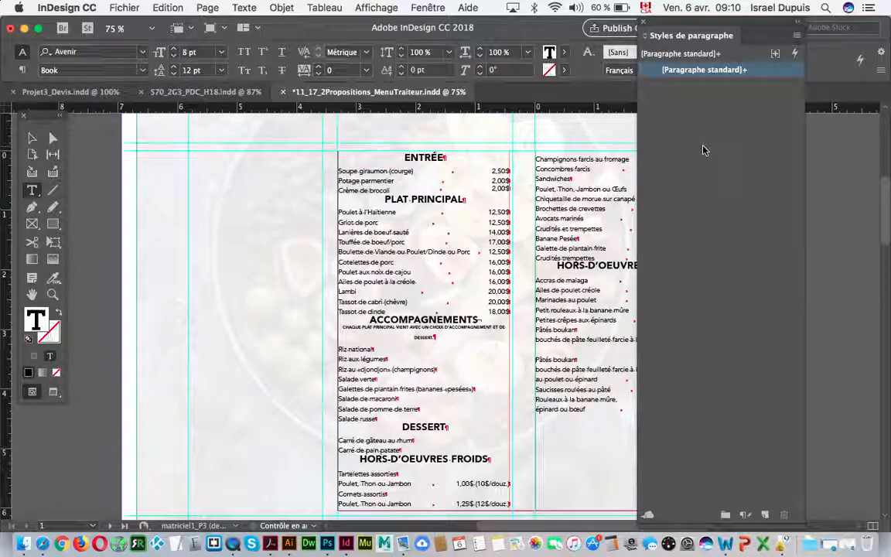
left_click(764, 515)
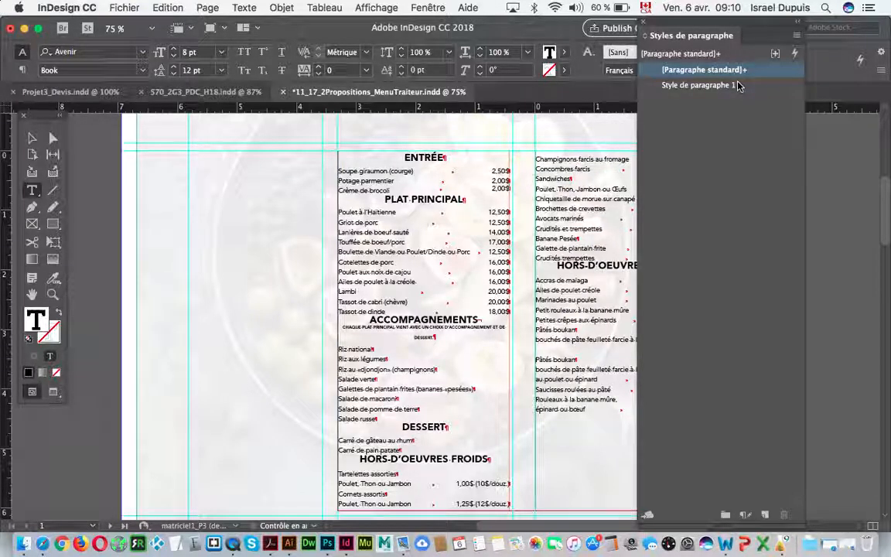
key("super+z")
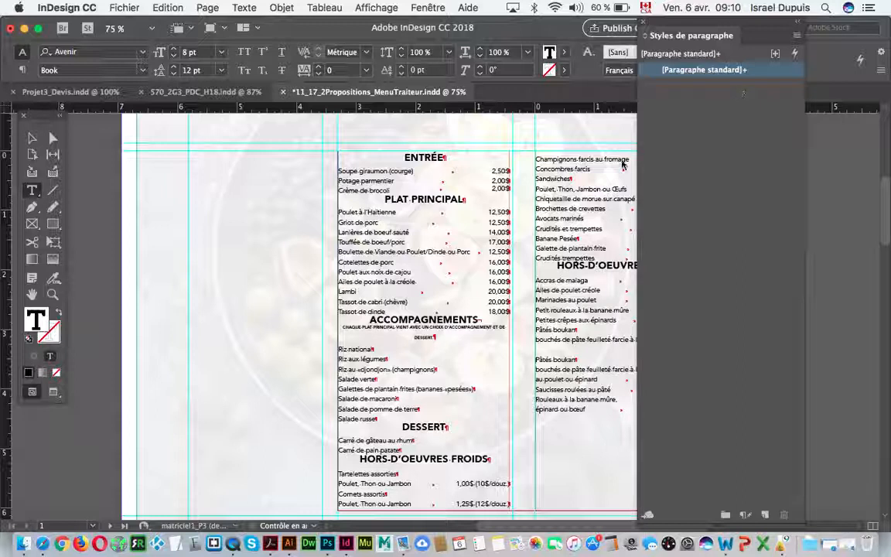
Step: Create a new paragraph style from the PLAT PRINCIPAL heading's formatting and apply it to that heading
left_click(446, 159)
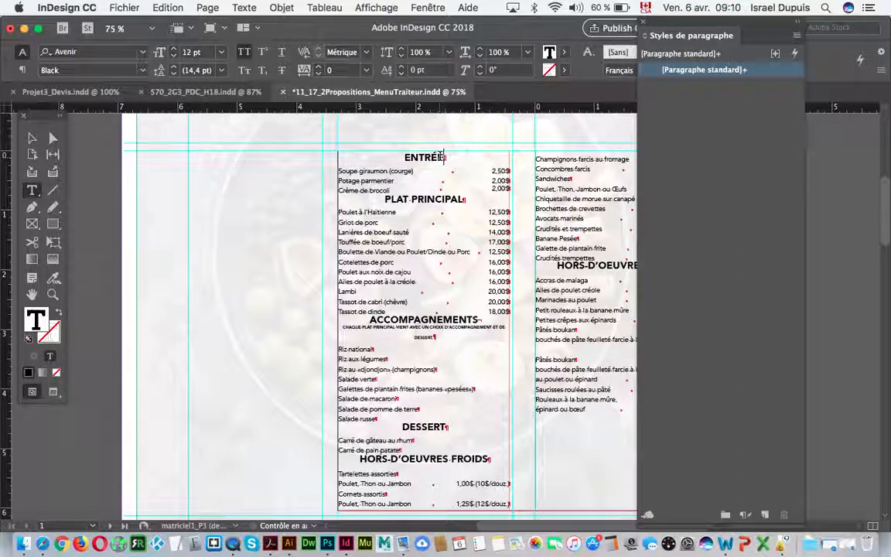
left_click_drag(445, 158, 405, 157)
left_click(464, 199)
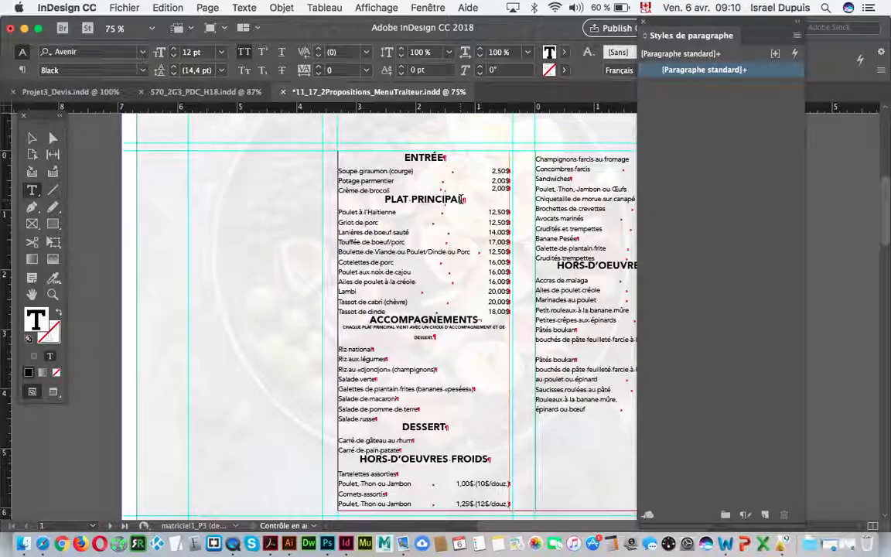
left_click_drag(463, 199, 380, 198)
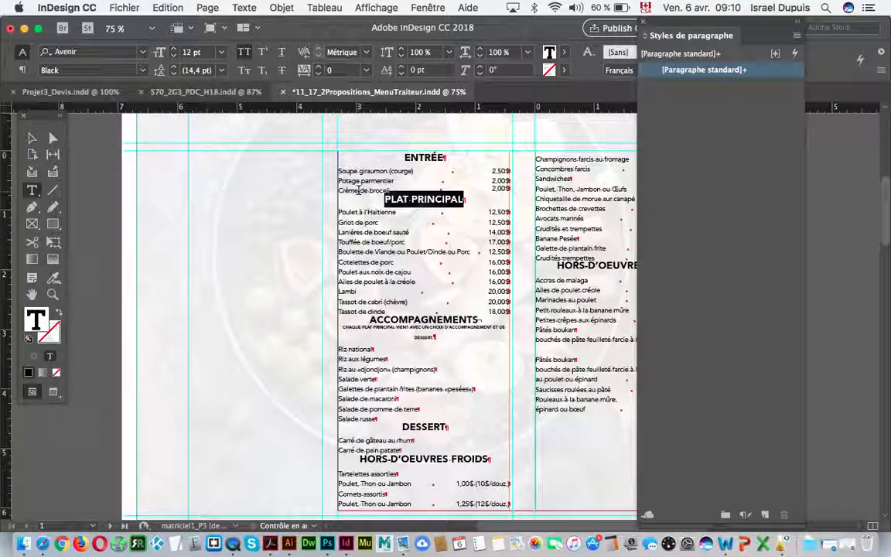
left_click(411, 199)
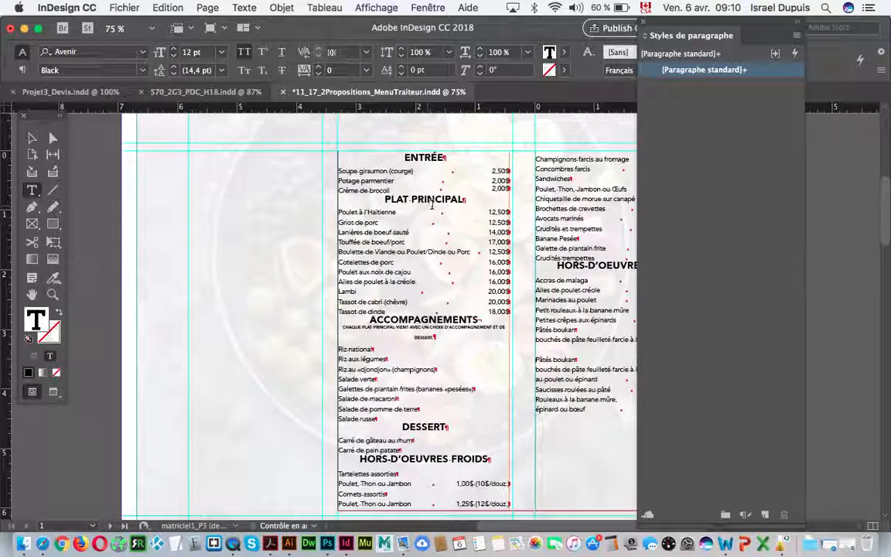
left_click(385, 200)
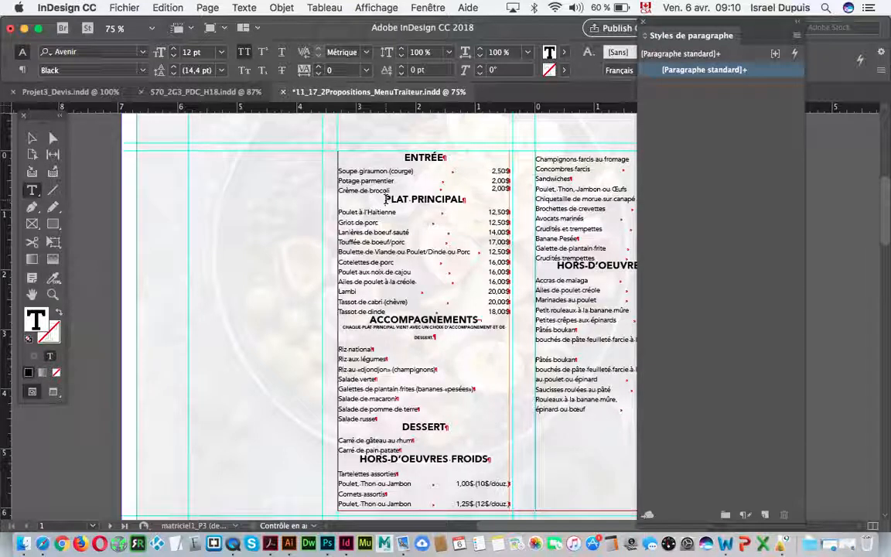
left_click(402, 195)
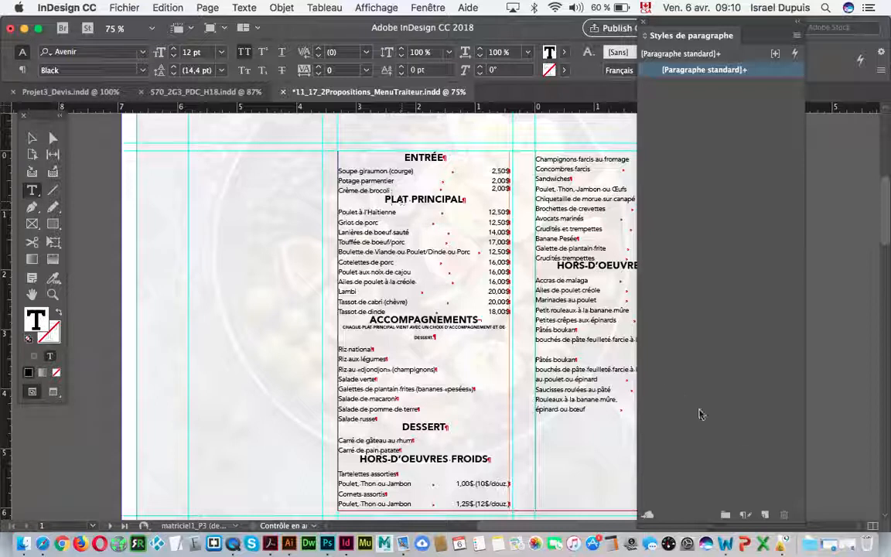
left_click(765, 515)
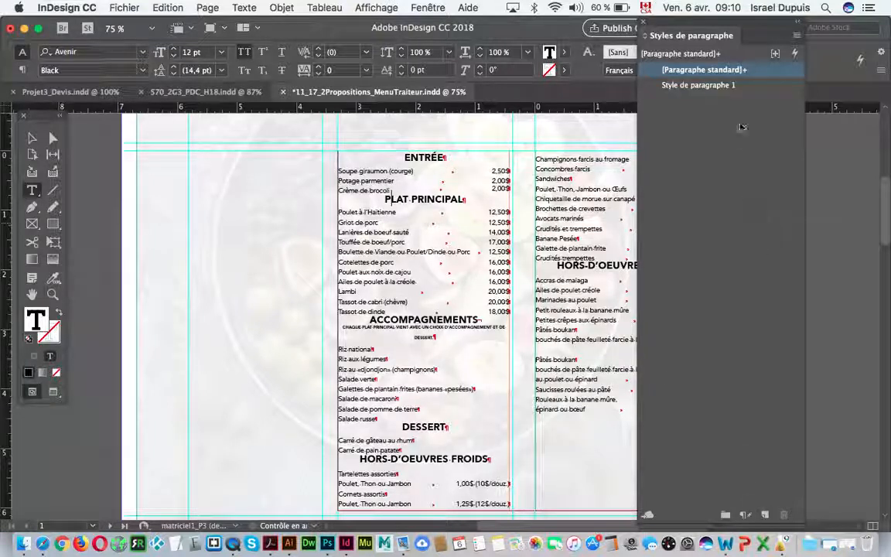
left_click(736, 86)
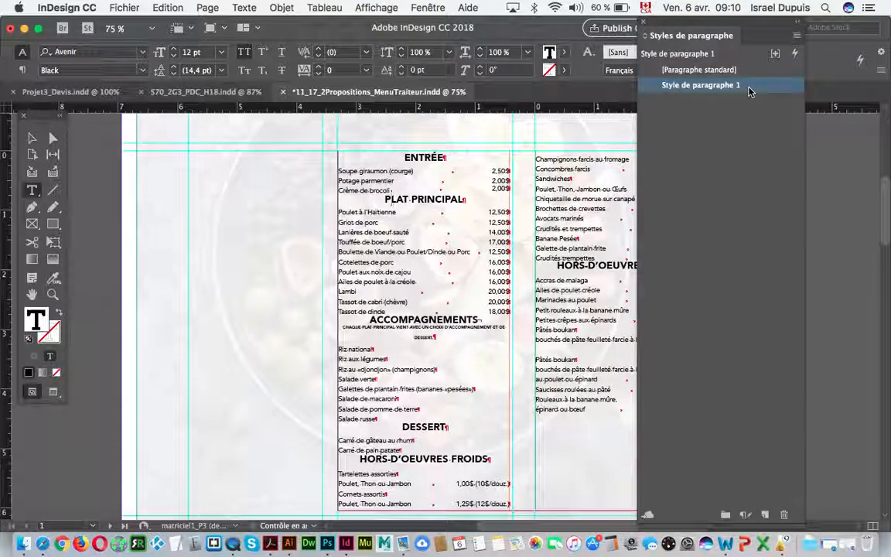
Step: Rename the new paragraph style "intertitre"
left_click(747, 87)
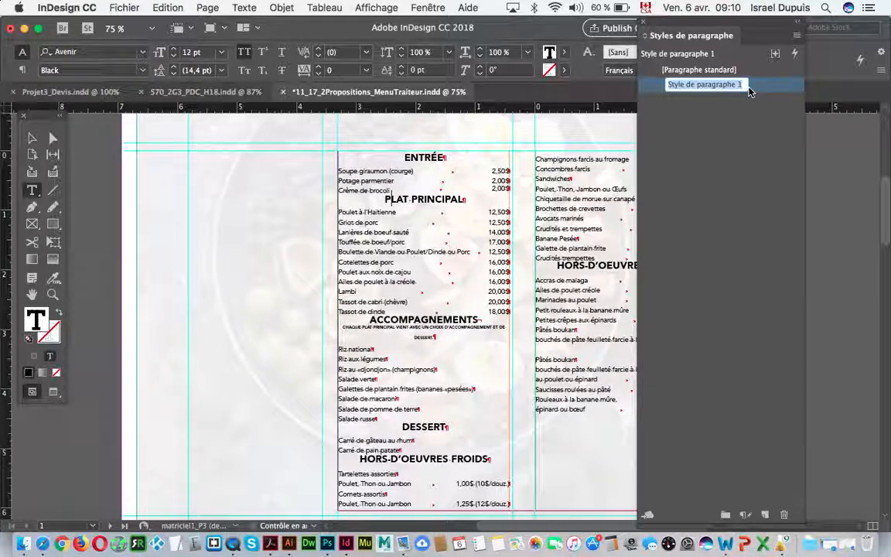
type("intertit")
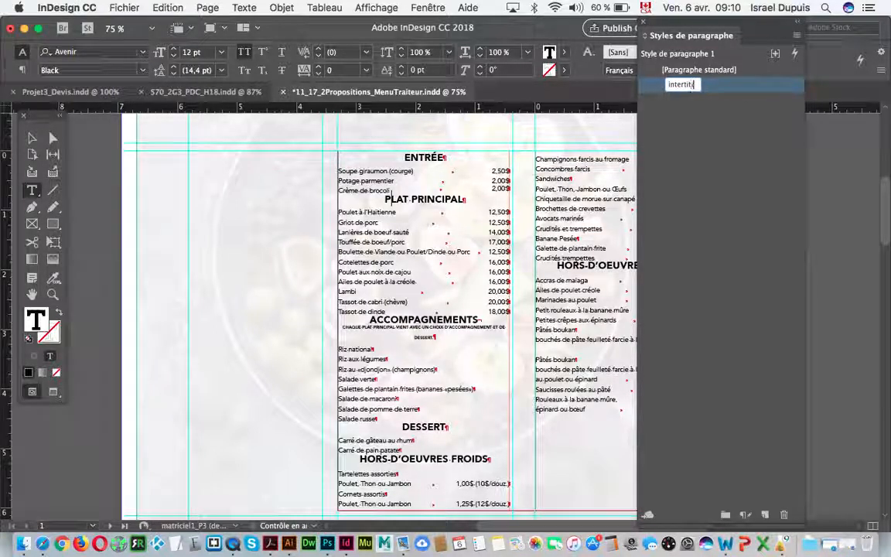
type("re")
key("Return")
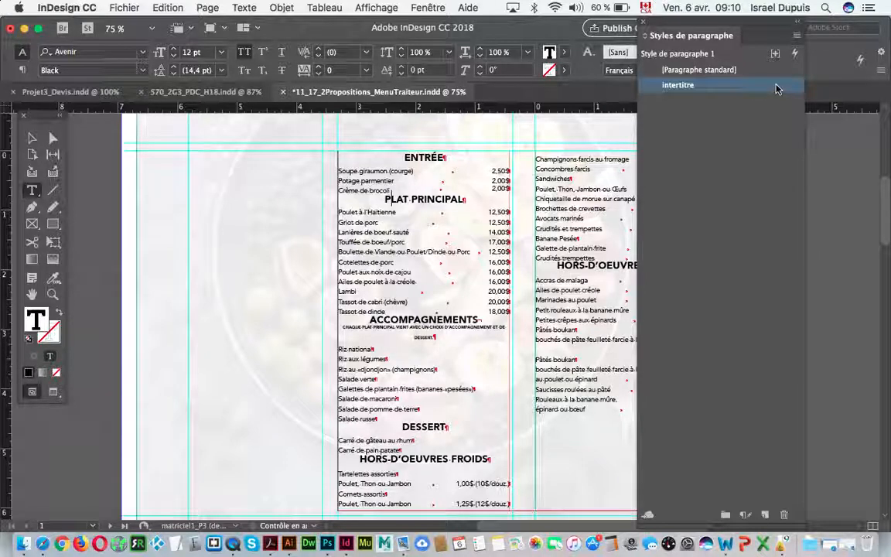
Step: In the intertitre style's indents and spacing options, set the space before to 0,25 pouce
double_click(776, 86)
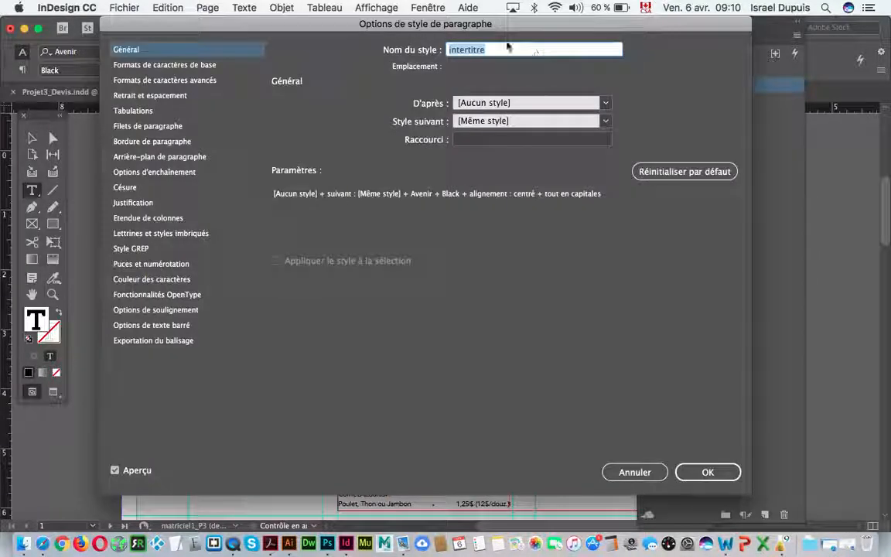
left_click_drag(377, 31, 702, 53)
left_click(557, 93)
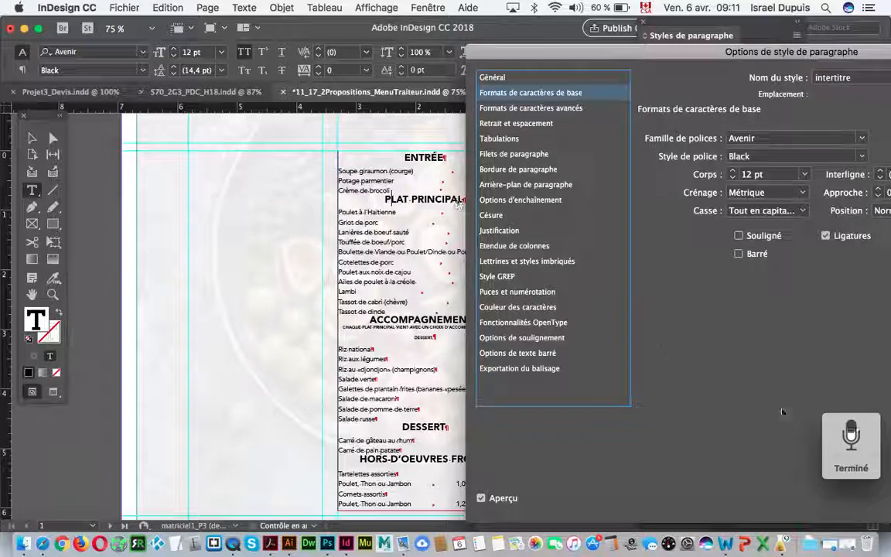
left_click(851, 468)
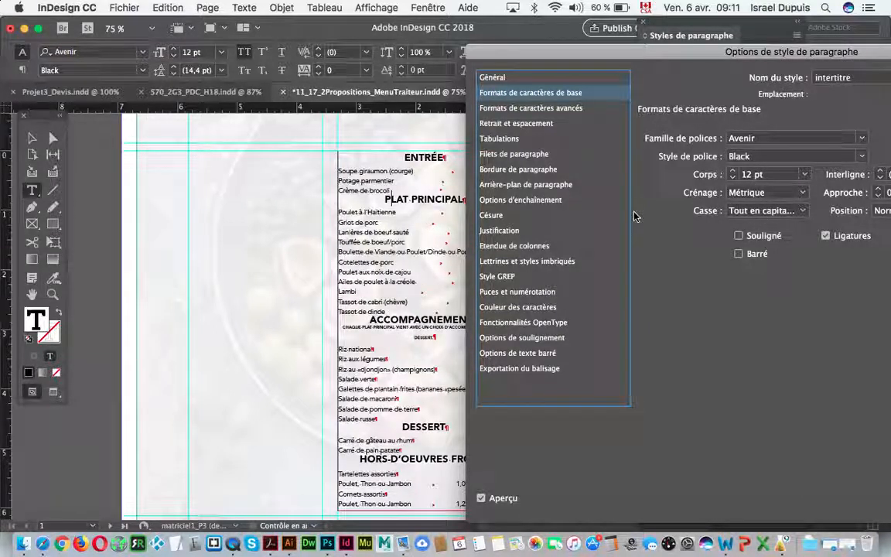
left_click(561, 126)
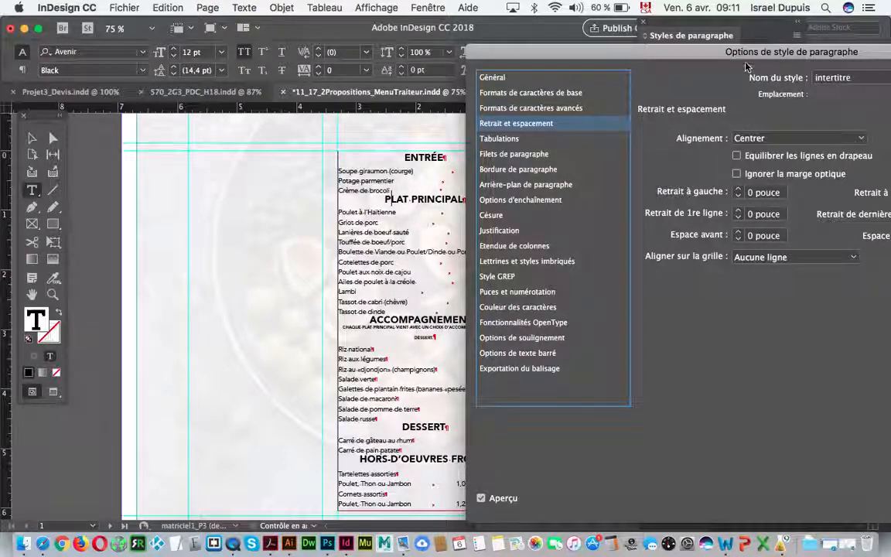
left_click_drag(747, 67, 533, 67)
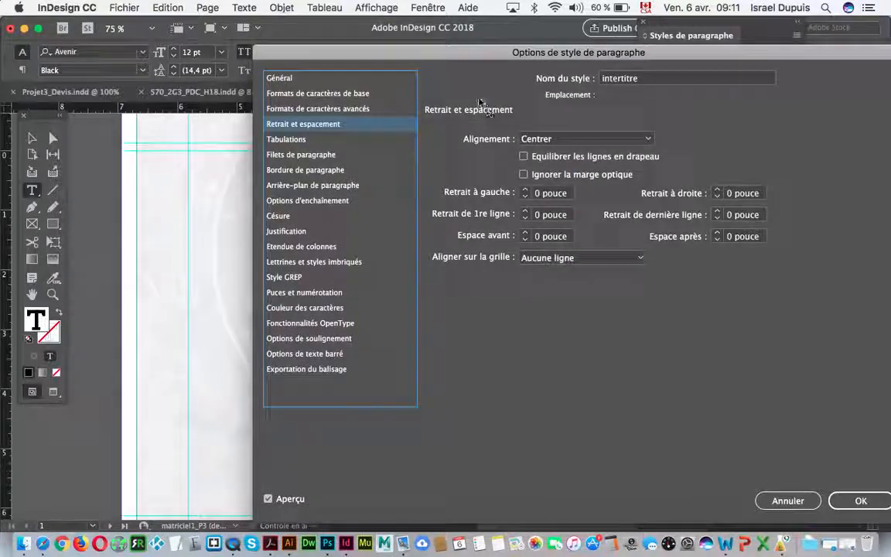
left_click_drag(409, 51, 701, 46)
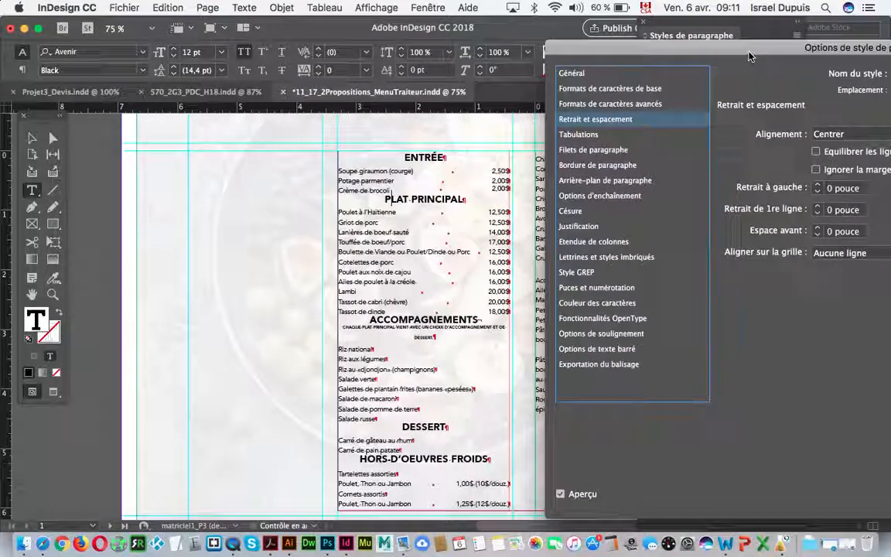
left_click(817, 228)
left_click(817, 229)
left_click(817, 228)
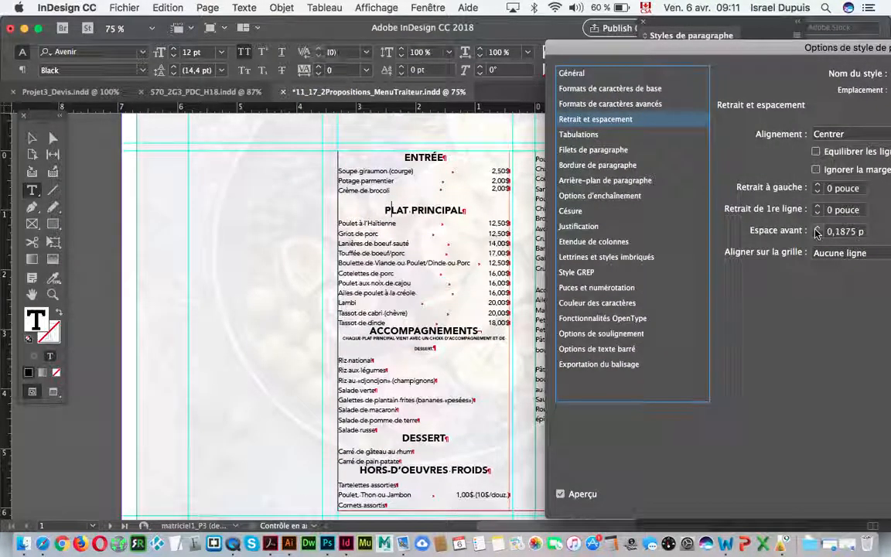
left_click(817, 229)
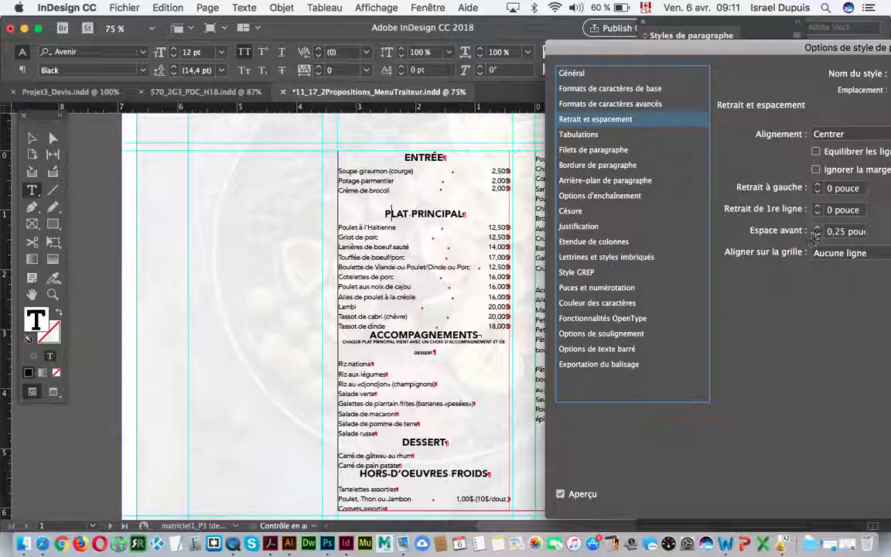
Step: Compare the PLAT PRINCIPAL heading's spacing with and without the style preview, leaving the preview on
left_click(562, 493)
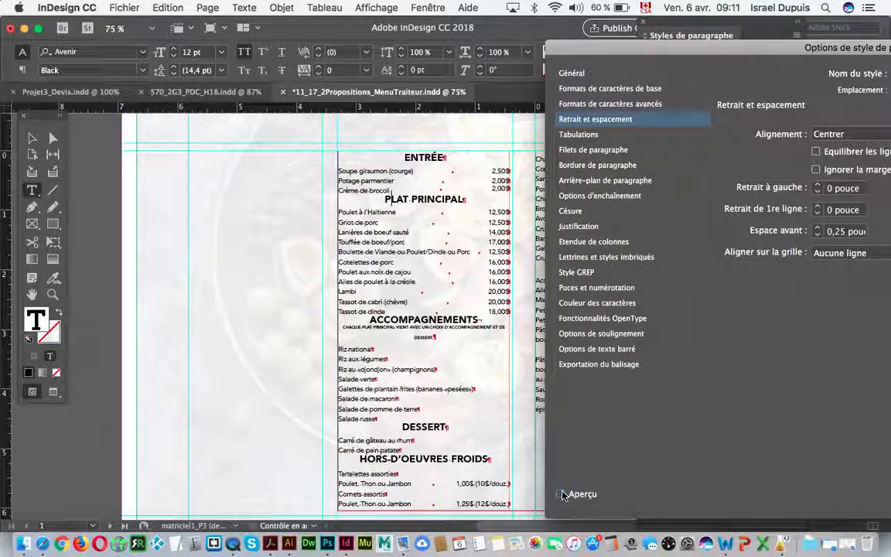
left_click(561, 494)
left_click(562, 494)
left_click(562, 494)
left_click(561, 493)
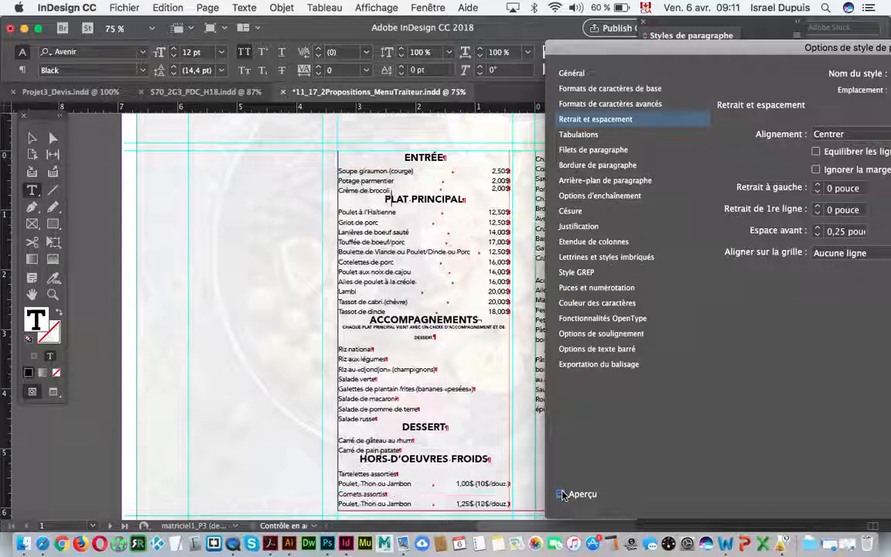
left_click(562, 494)
left_click(562, 494)
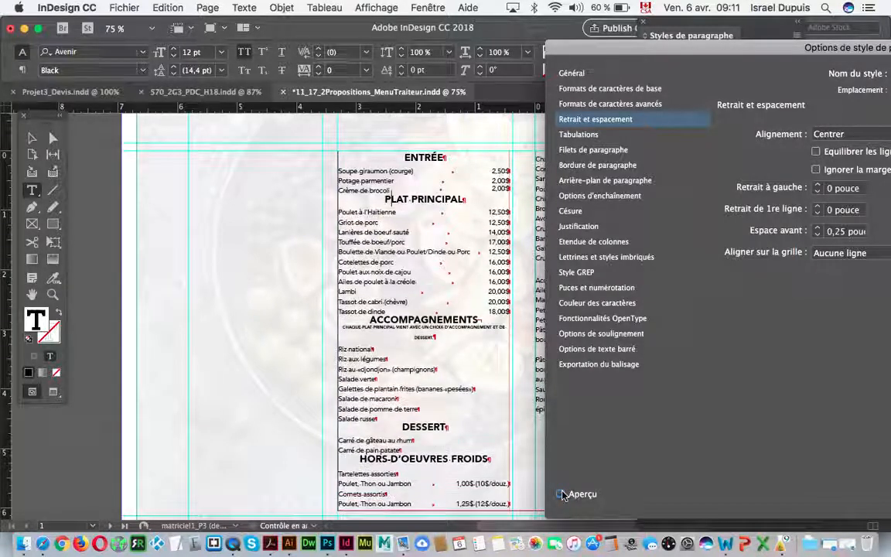
left_click(562, 493)
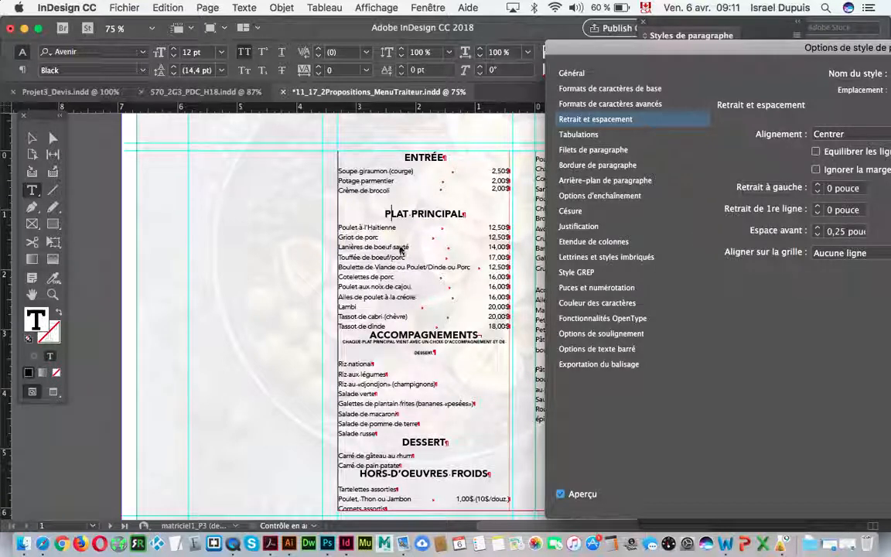
Step: Set the intertitre style's space after to 0,0625 pouce and save the style options
left_click_drag(723, 52, 553, 60)
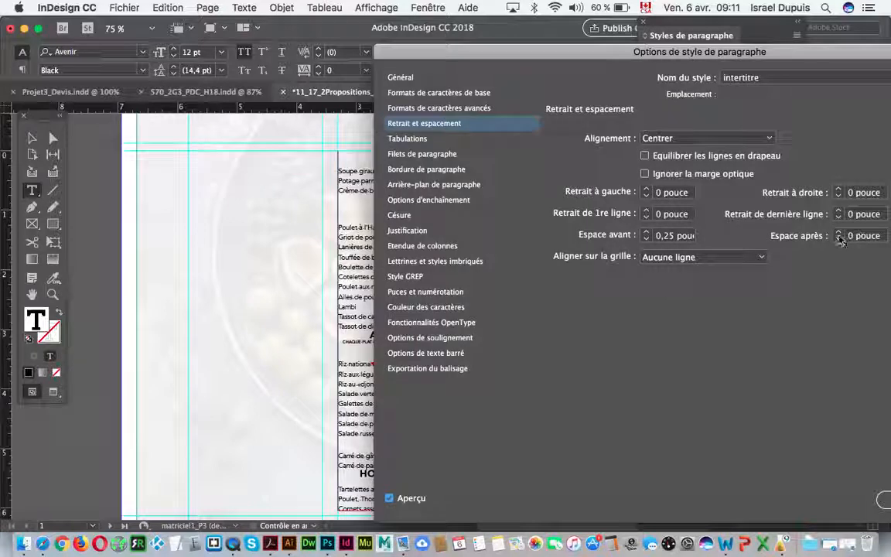
left_click(837, 233)
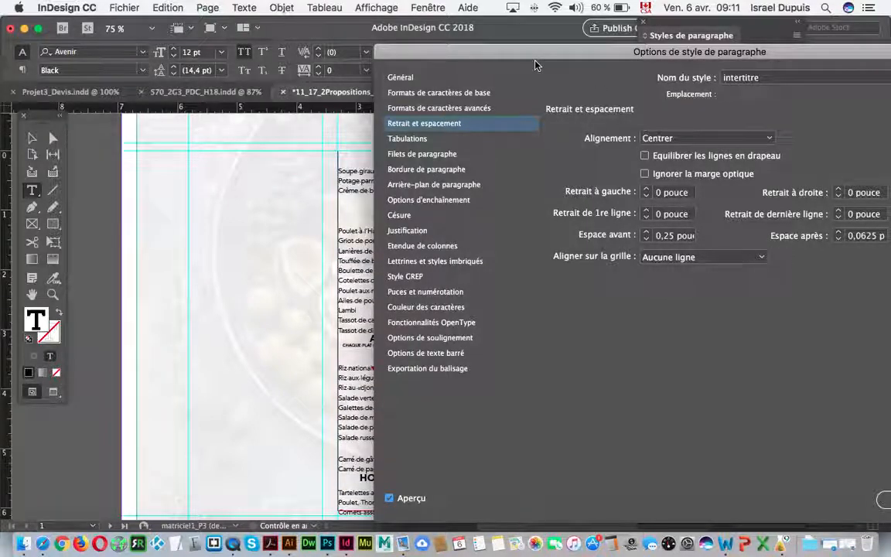
left_click_drag(481, 53, 780, 75)
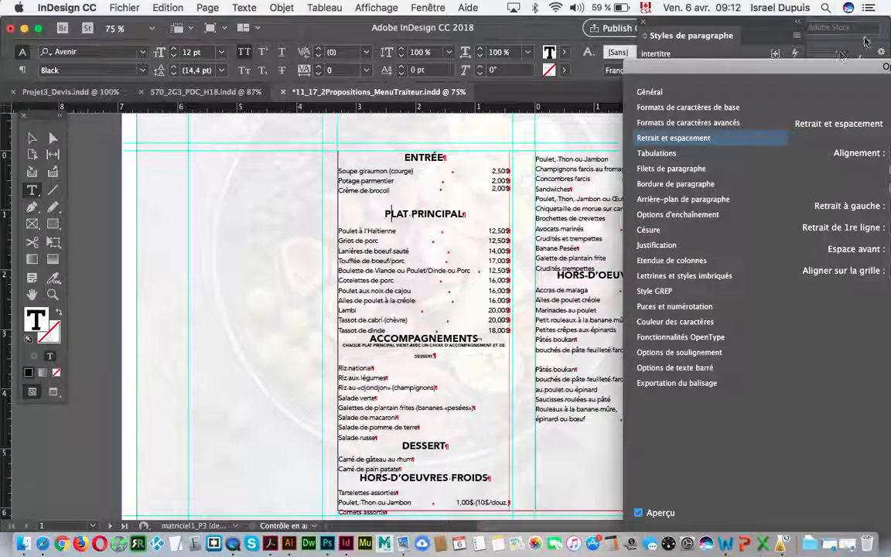
left_click_drag(774, 66, 481, 17)
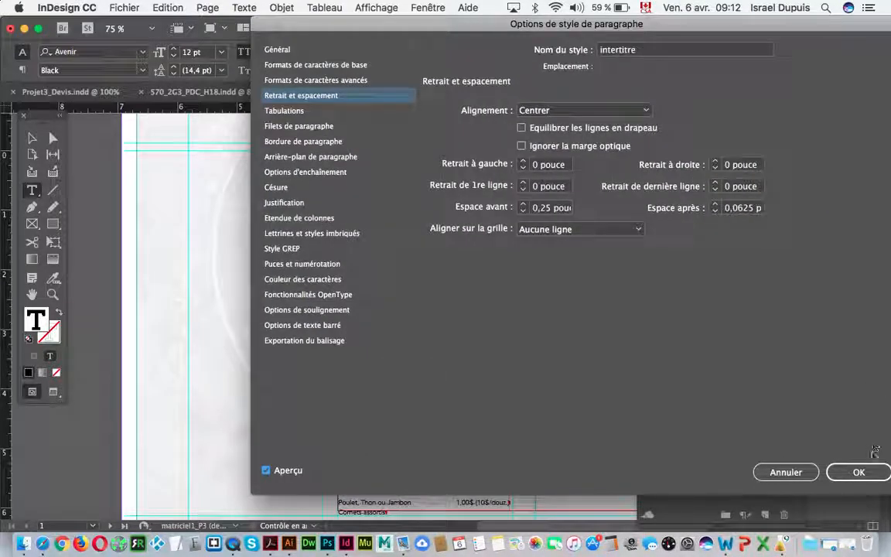
left_click(867, 473)
Step: Apply the intertitre paragraph style to the ACCOMPAGNEMENTS, DESSERT, HORS-D'OEUVRES FROIDS and HORS-D'OEUVRES CHAUD headings
left_click(412, 337)
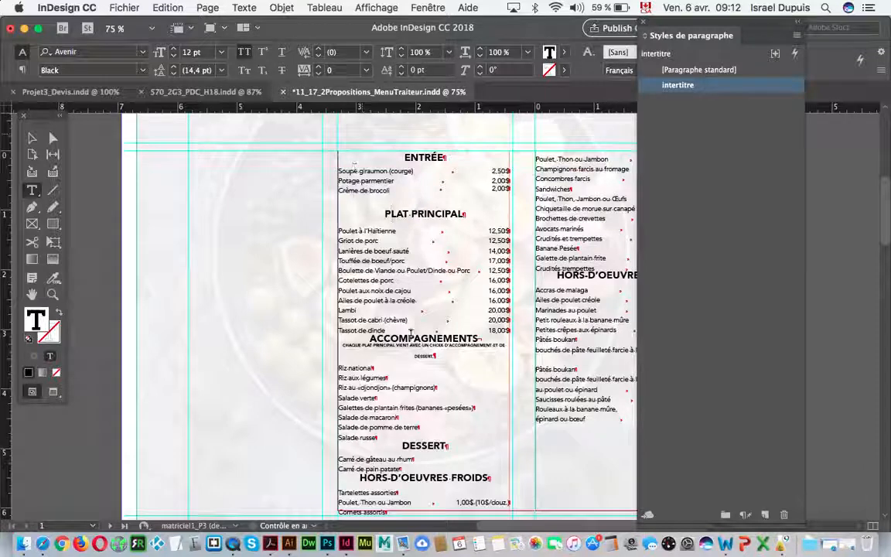
left_click(691, 90)
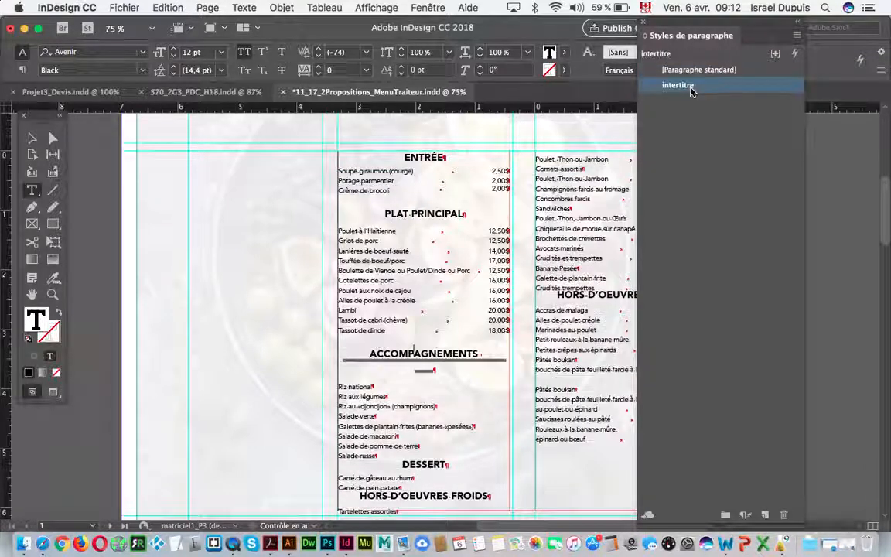
left_click(414, 468)
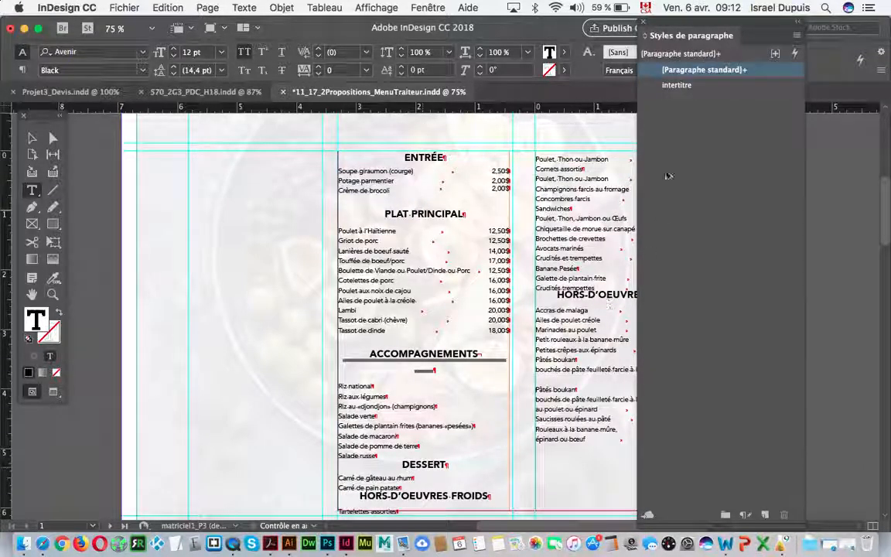
left_click(691, 85)
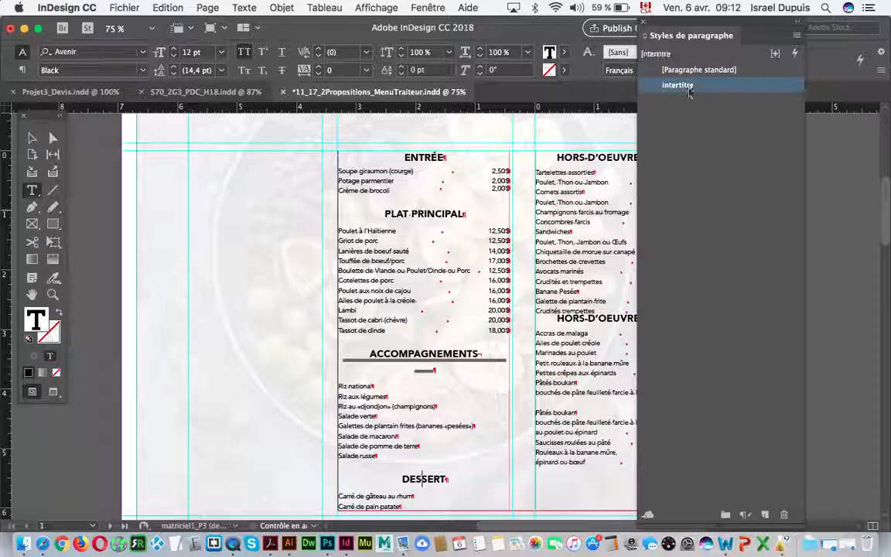
left_click(594, 152)
left_click(708, 85)
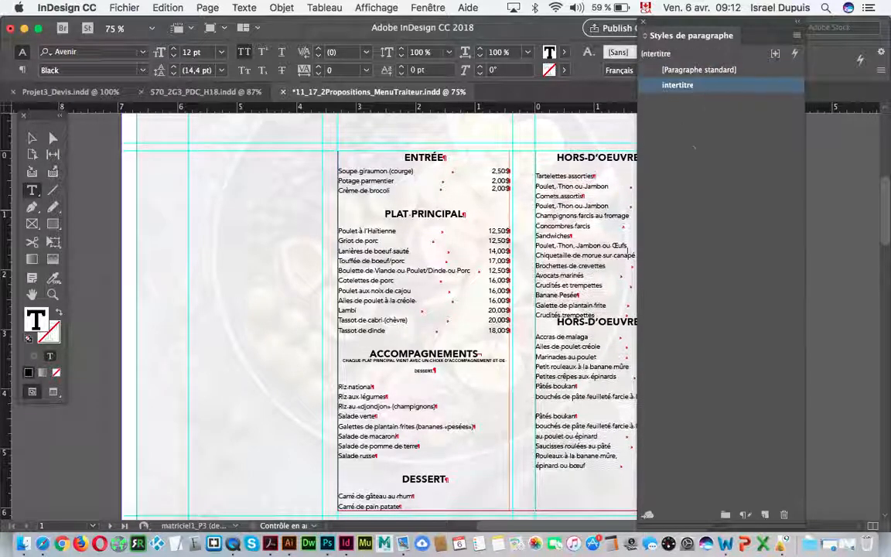
left_click(596, 321)
left_click(707, 86)
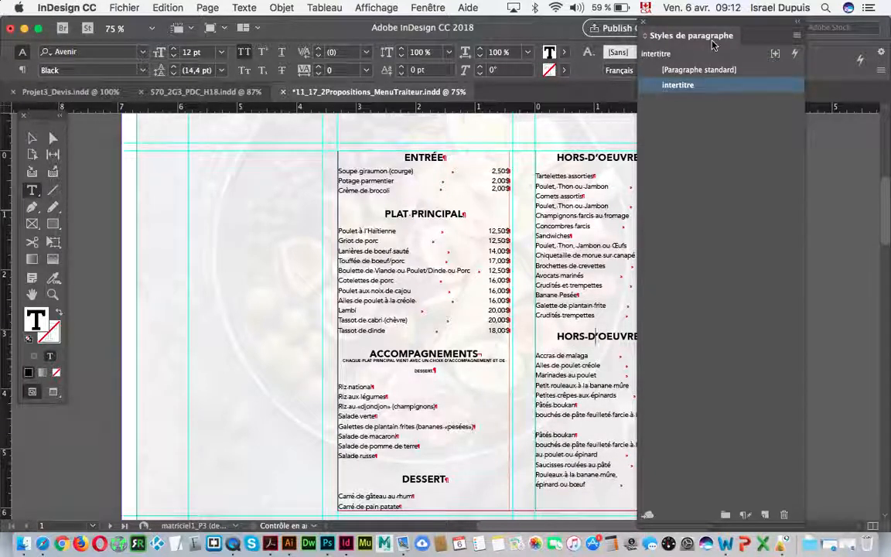
Step: Reduce the intertitre style's space before to 0,125 pouce and save the style options
left_click_drag(713, 28, 813, 23)
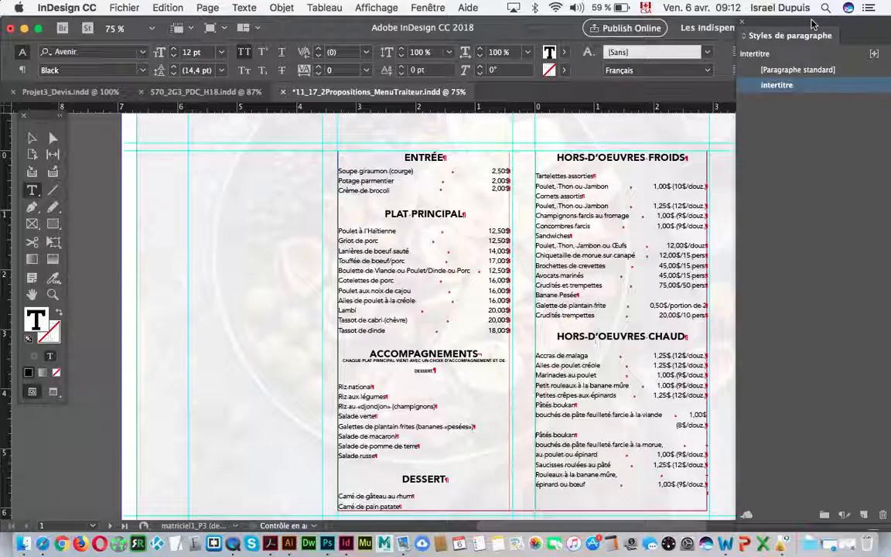
double_click(834, 86)
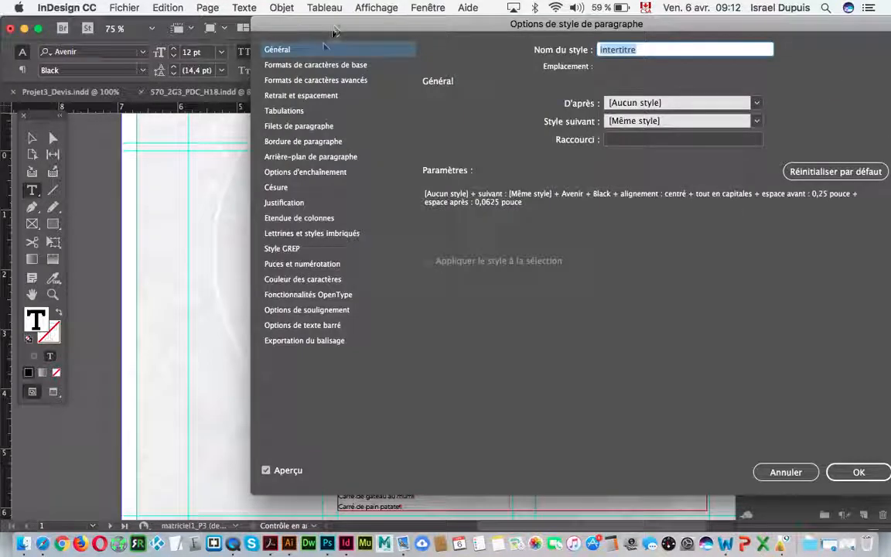
left_click_drag(336, 55, 722, 68)
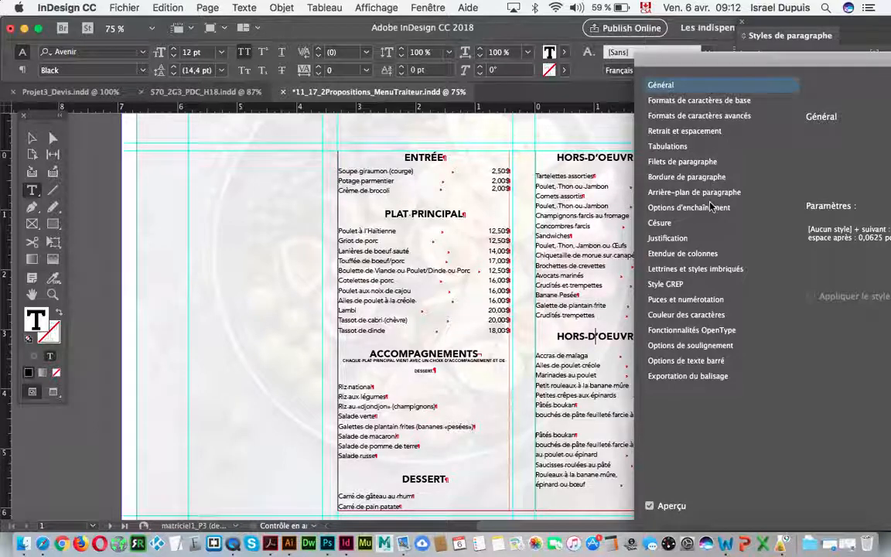
left_click(701, 131)
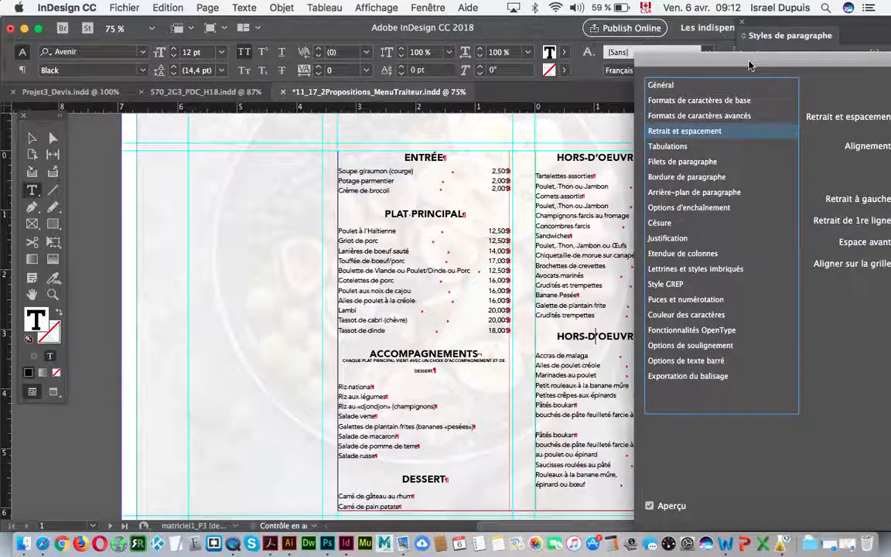
left_click_drag(749, 65, 607, 60)
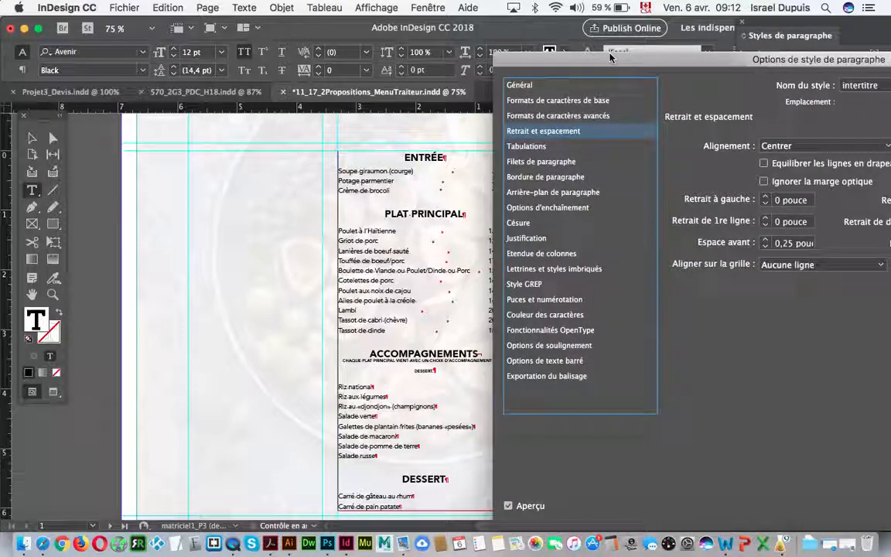
left_click(765, 247)
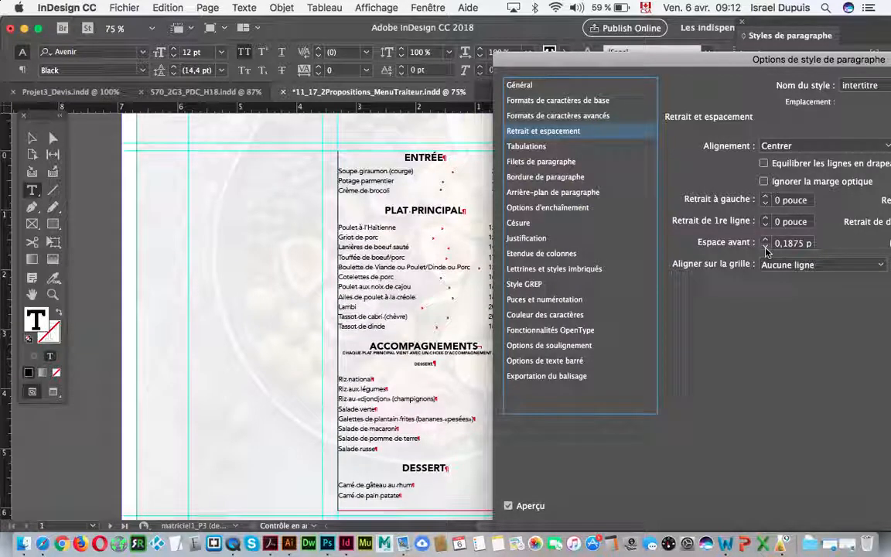
left_click(765, 247)
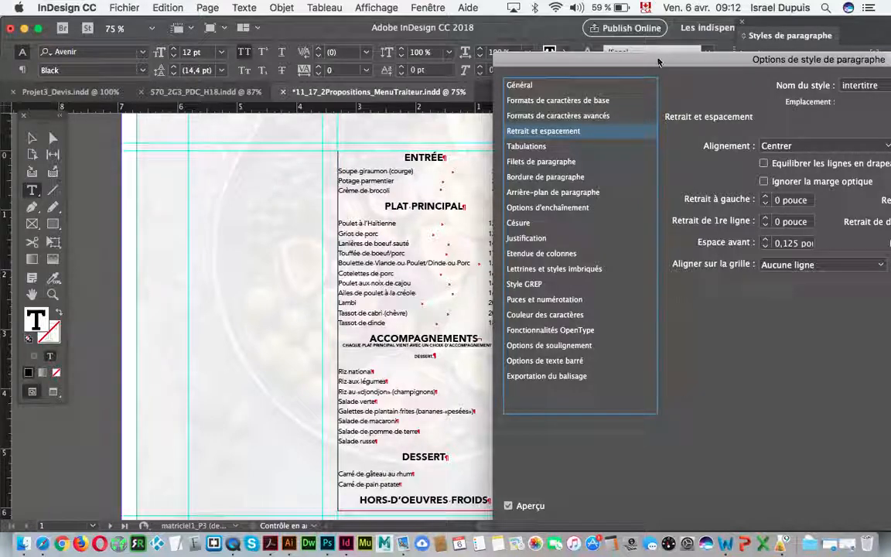
left_click_drag(660, 60, 363, 41)
left_click(823, 492)
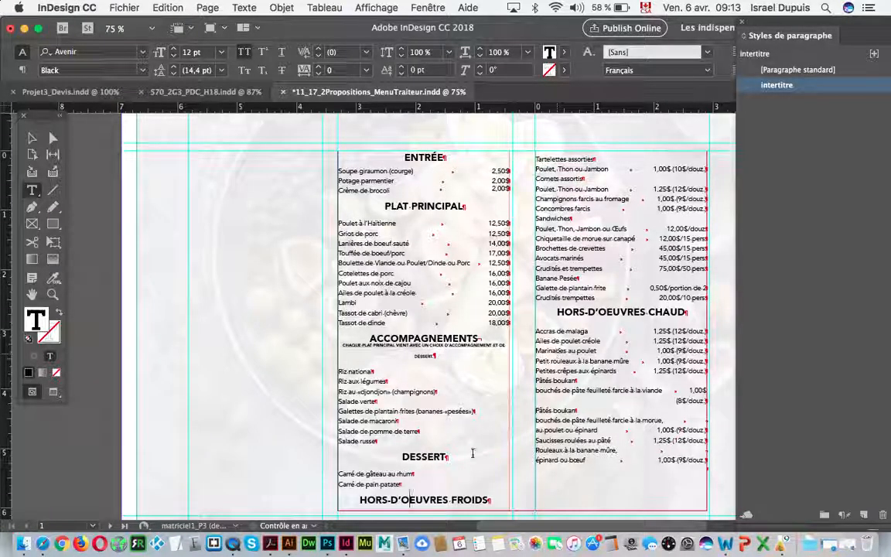
Step: Try a column break in front of the HORS-D'OEUVRES FROIDS heading, and remove it again
left_click(359, 499)
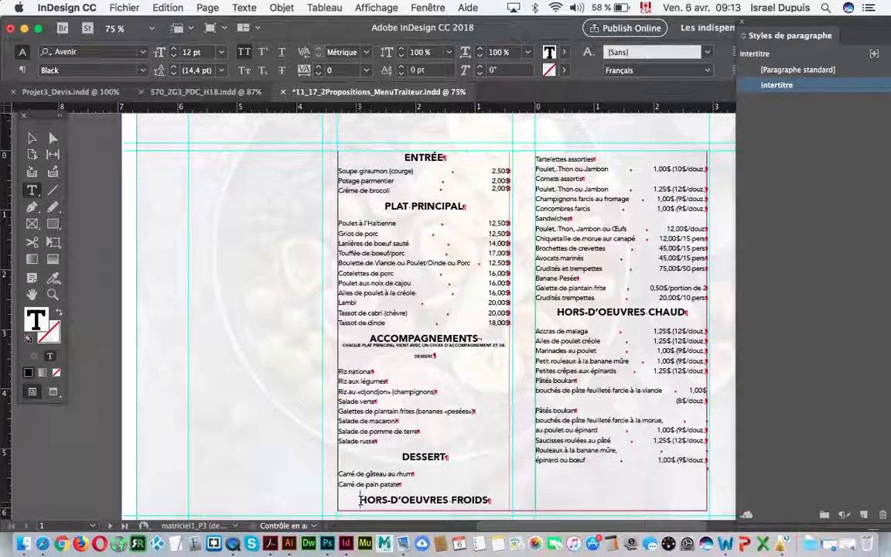
right_click(359, 501)
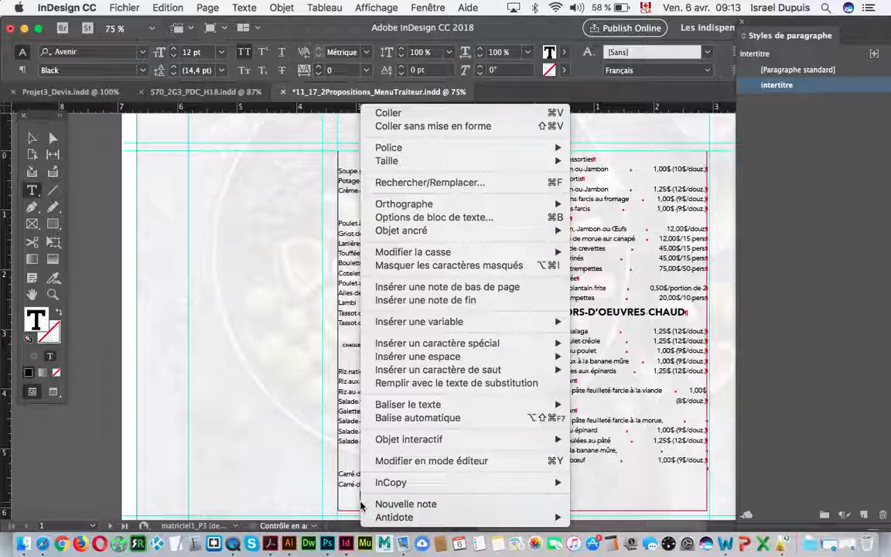
mouse_move(511, 370)
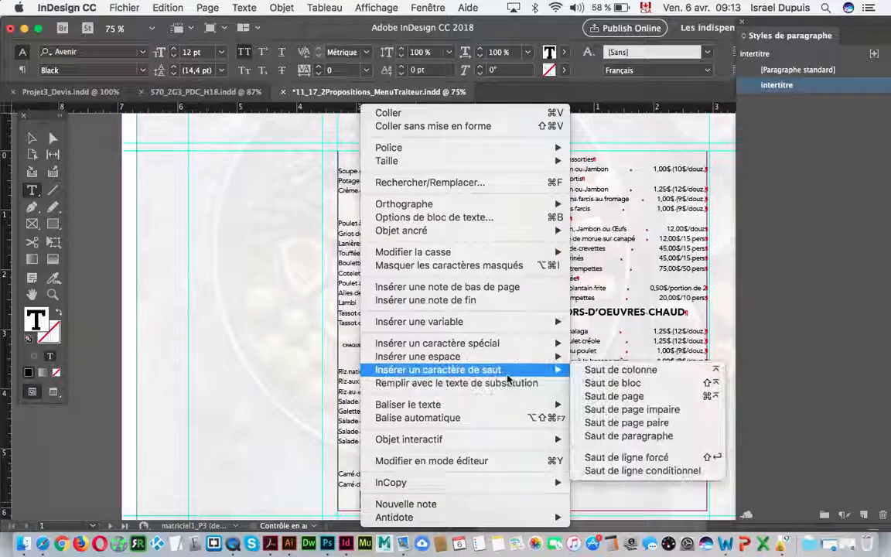
left_click(603, 374)
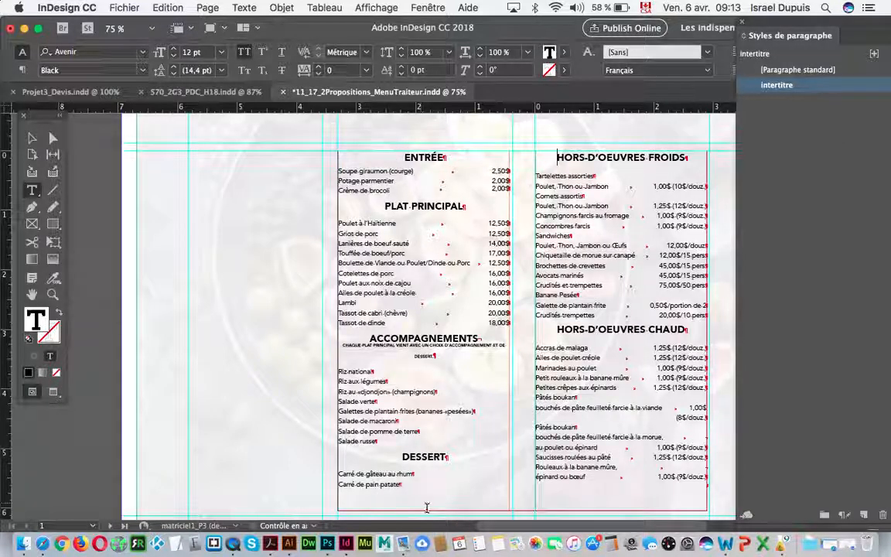
key("Escape")
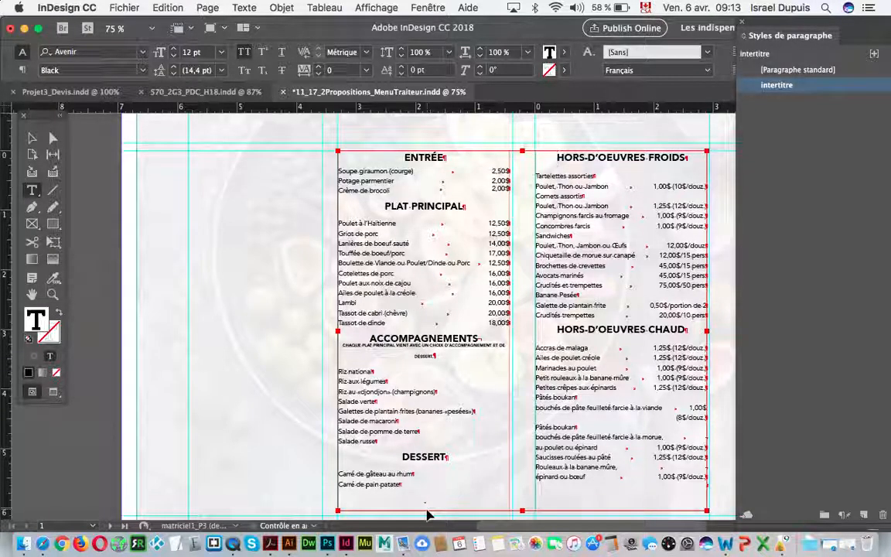
key("BackSpace")
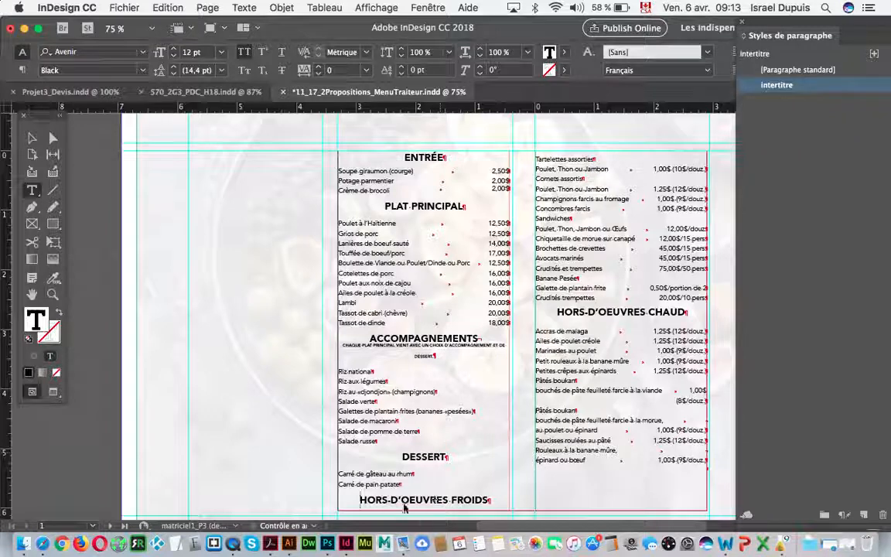
Step: In the intertitre style's keep options, keep headings with the next 1 line and save the style
left_click_drag(359, 500, 492, 501)
left_click(455, 504)
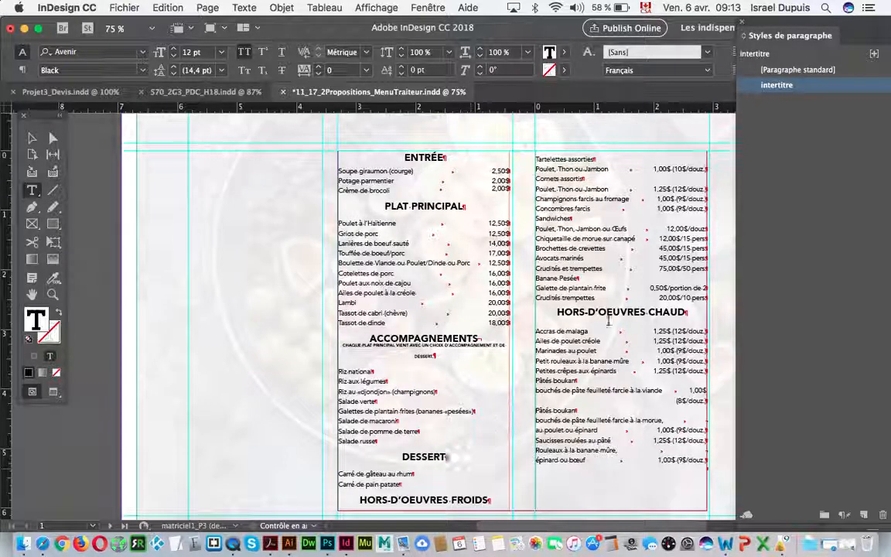
double_click(827, 88)
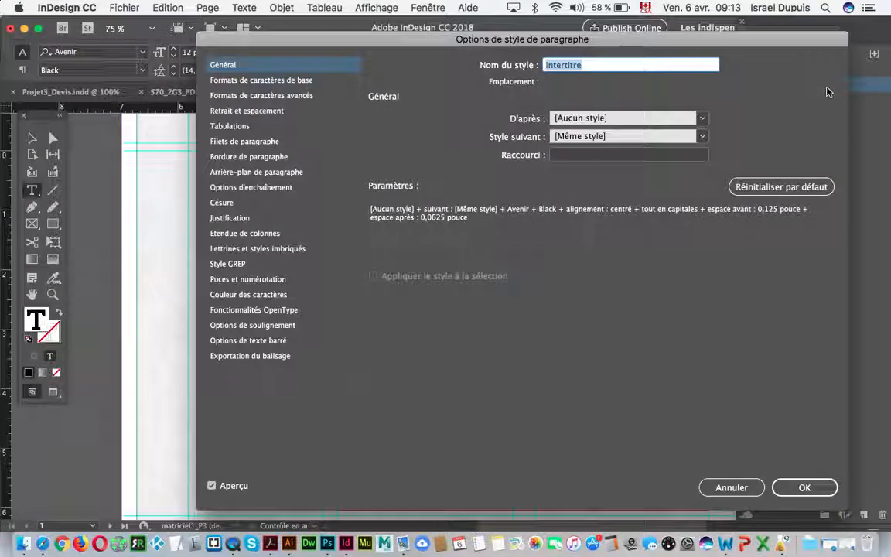
left_click(267, 190)
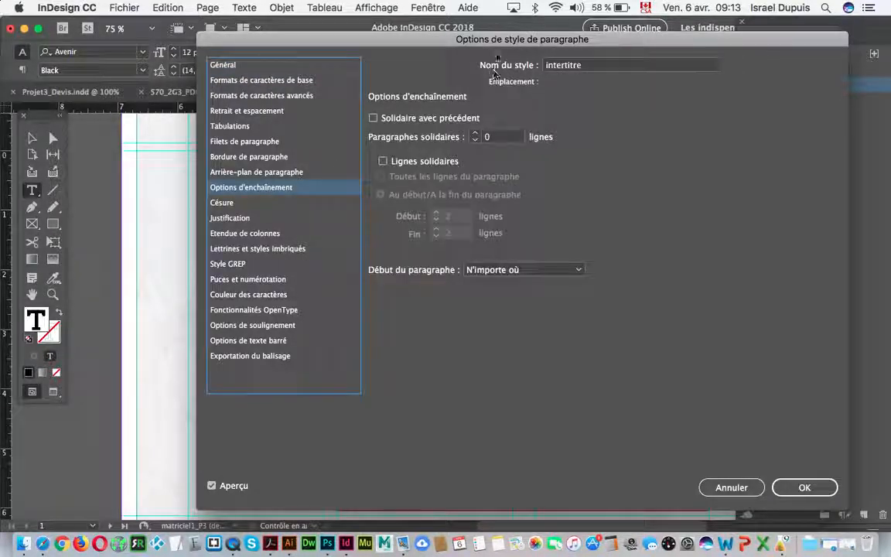
left_click_drag(465, 39, 406, 217)
left_click(862, 143)
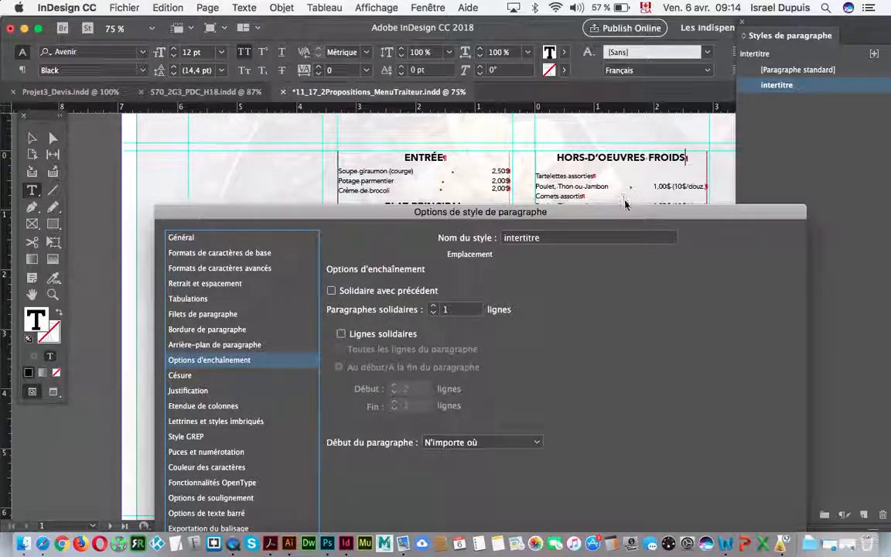
left_click_drag(627, 211, 599, 25)
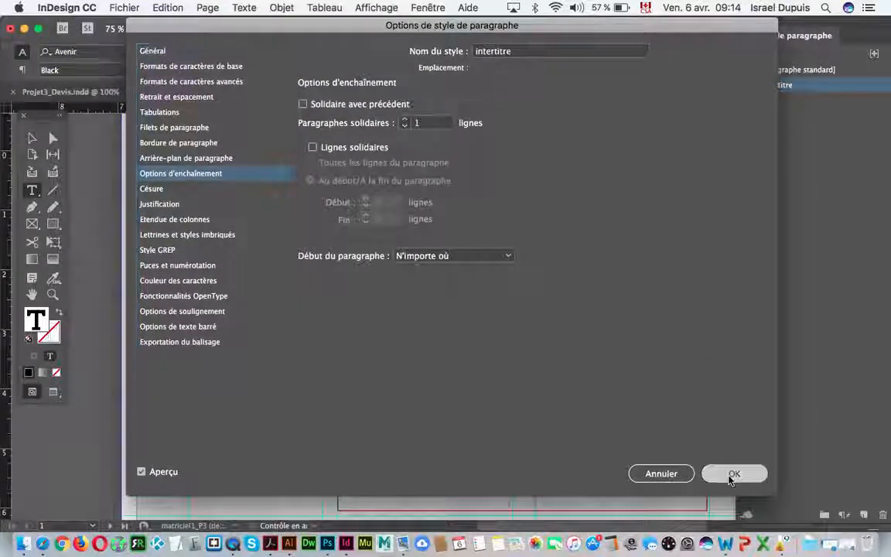
left_click(732, 477)
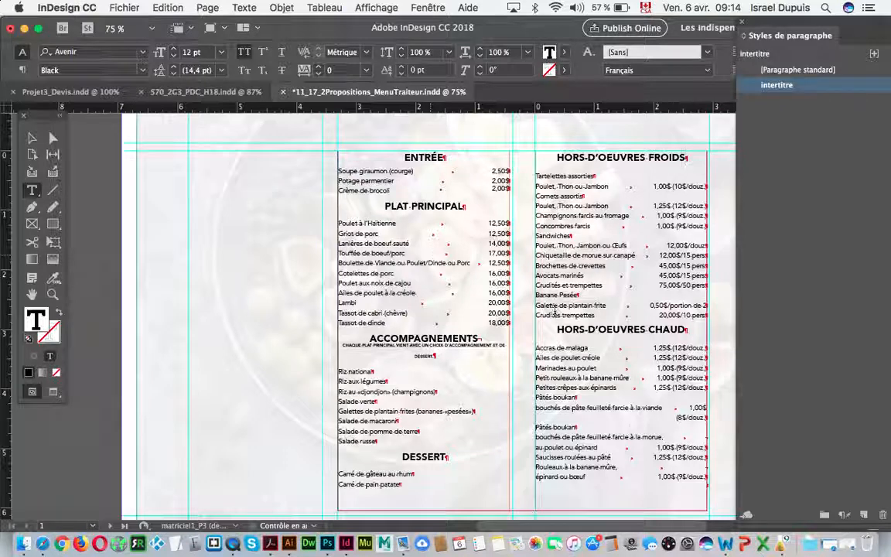
Step: Create an object style from the two-column menu text frame and name it "bloc_menu"
left_click(34, 139)
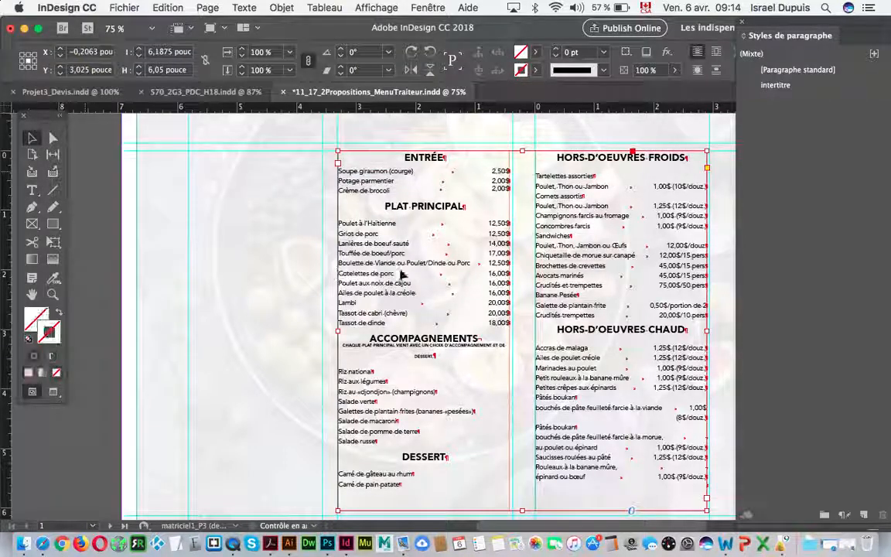
left_click(428, 7)
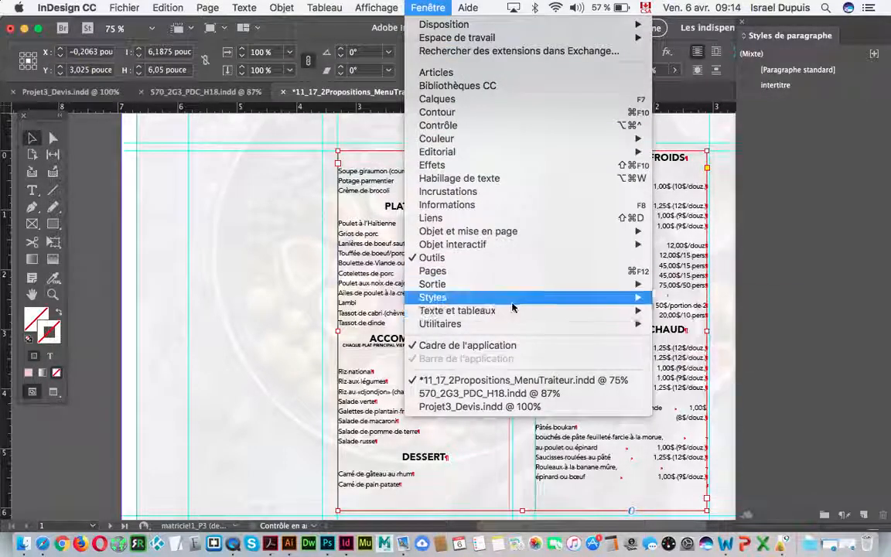
mouse_move(513, 299)
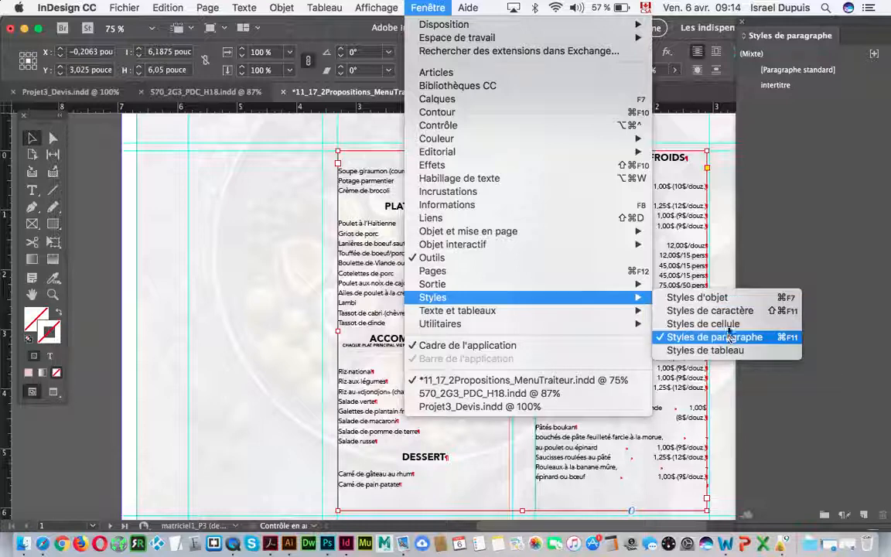
left_click(696, 297)
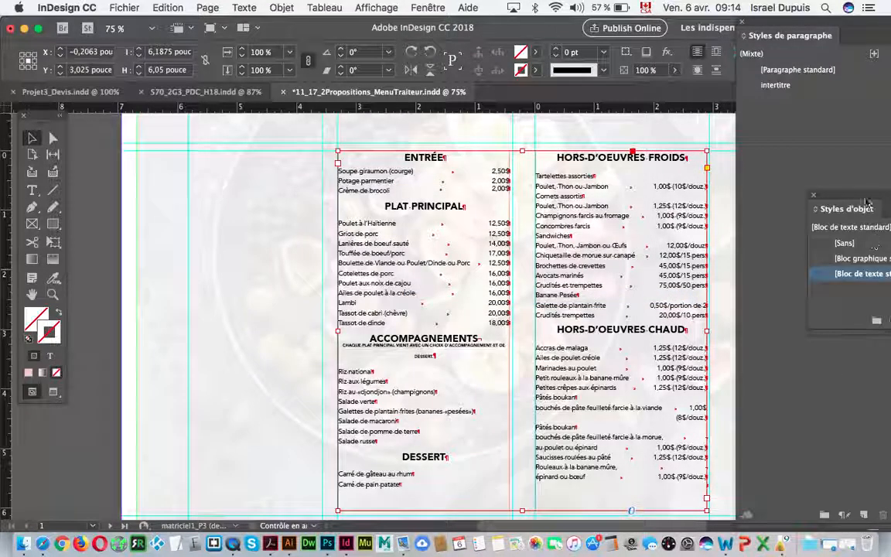
left_click_drag(867, 201, 784, 109)
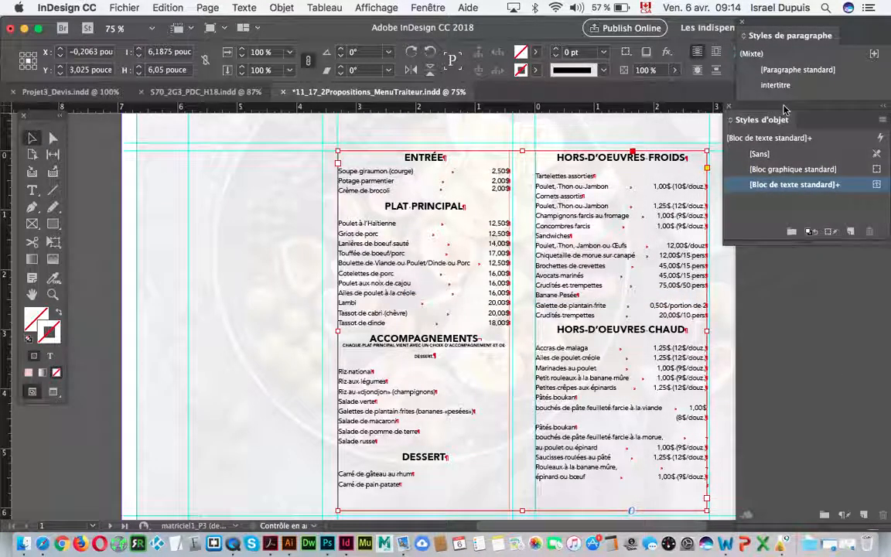
left_click(850, 229)
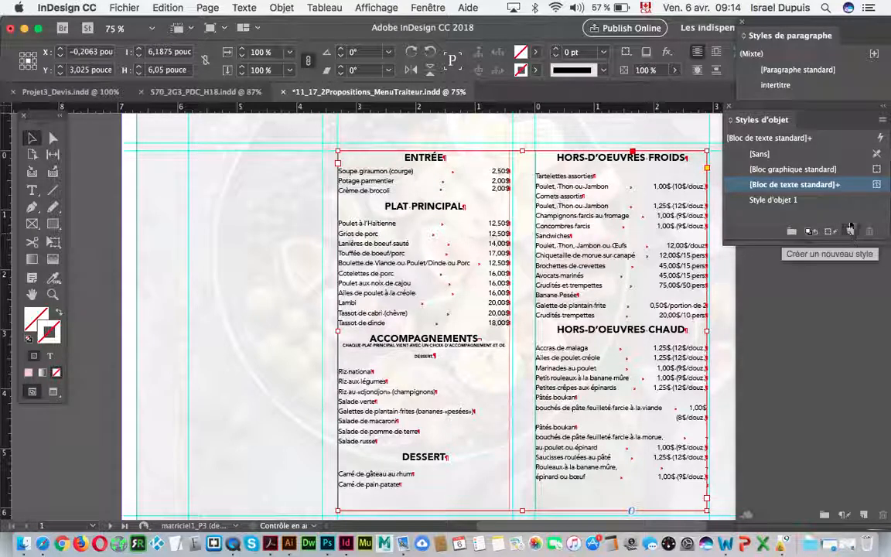
double_click(836, 200)
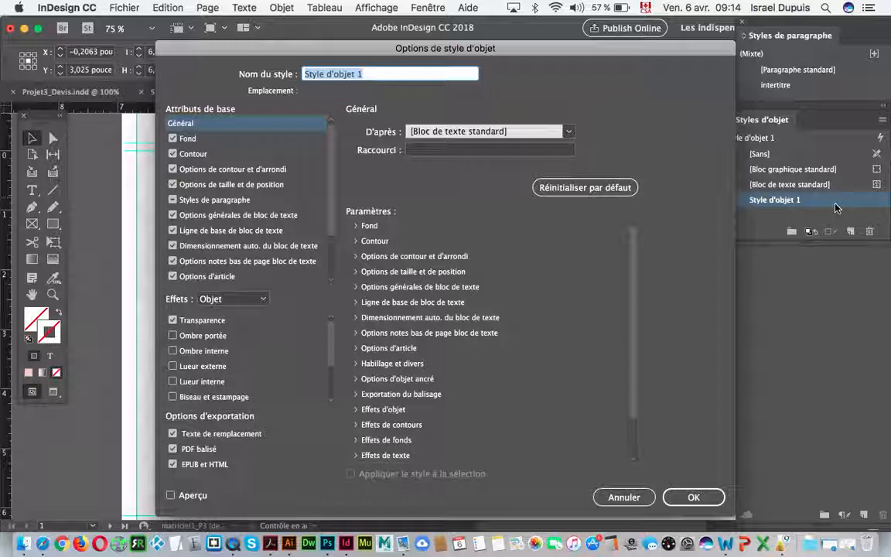
type("Bloc_menu")
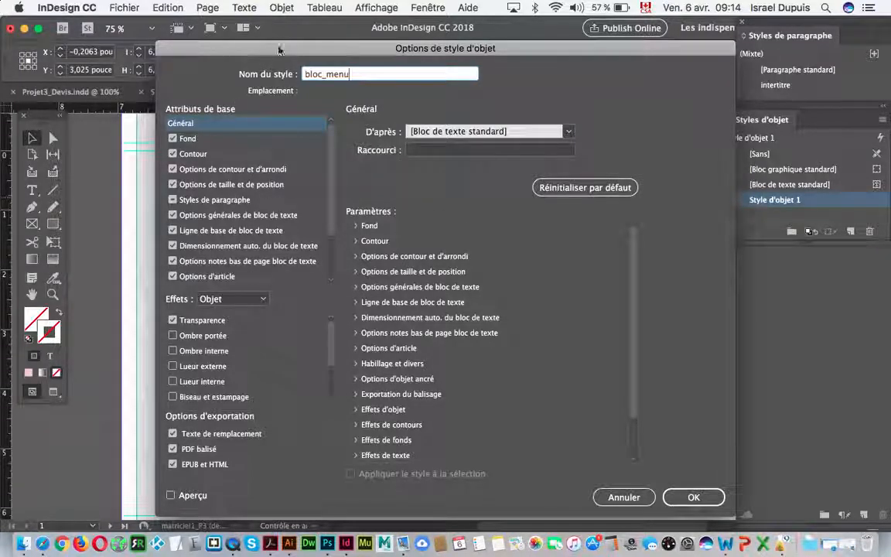
left_click_drag(278, 46, 491, 45)
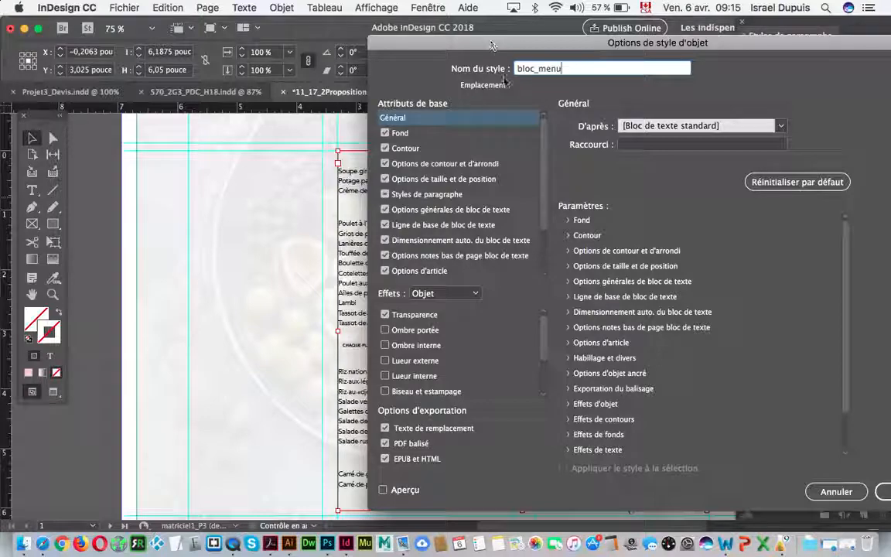
left_click(884, 493)
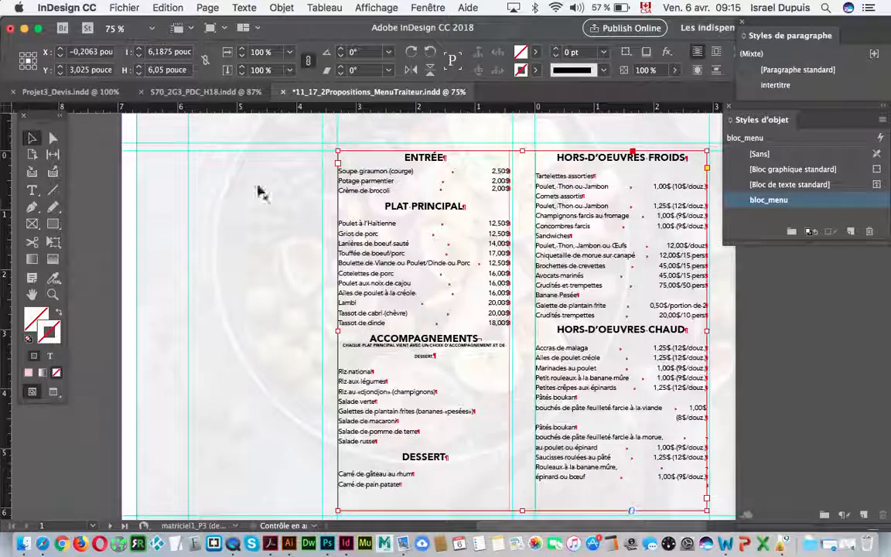
Step: Move the object styles panel clear of the menu text, below the list of paragraph styles
scroll(367, 337, "up", 15)
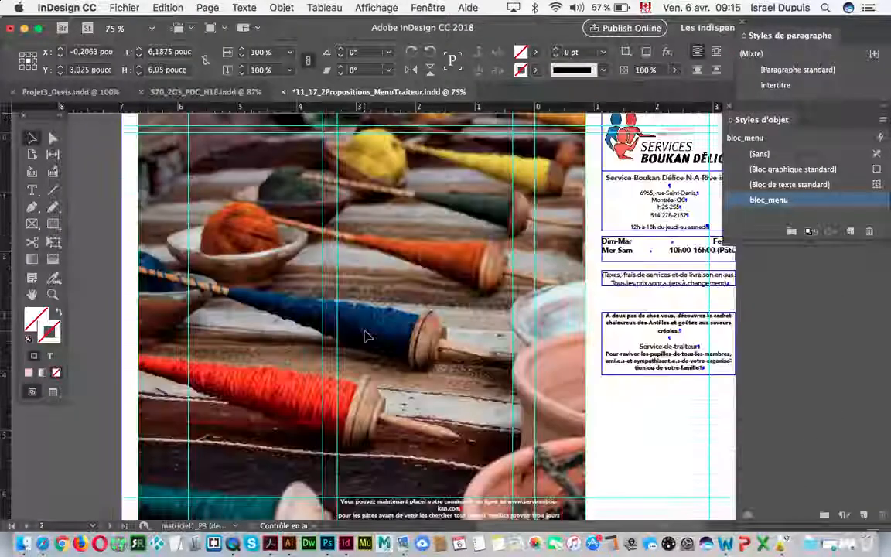
scroll(366, 337, "down", 8)
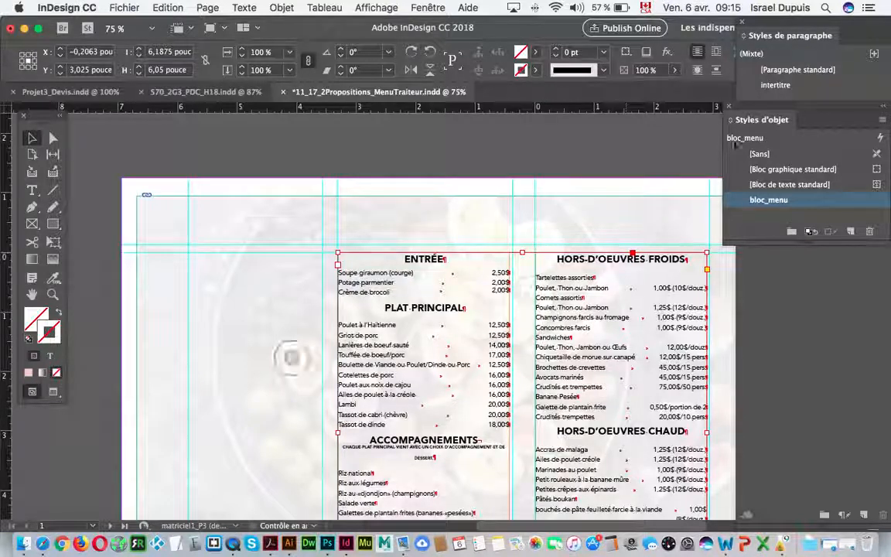
left_click_drag(731, 116, 749, 346)
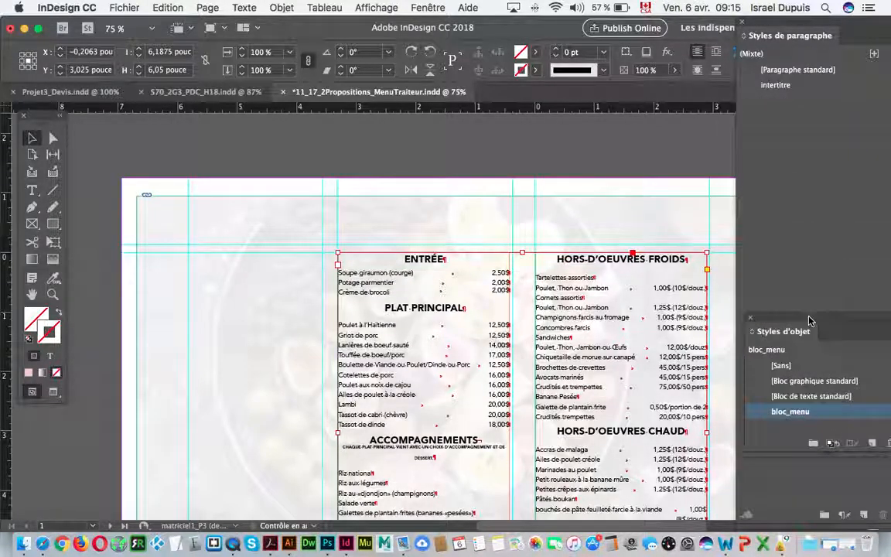